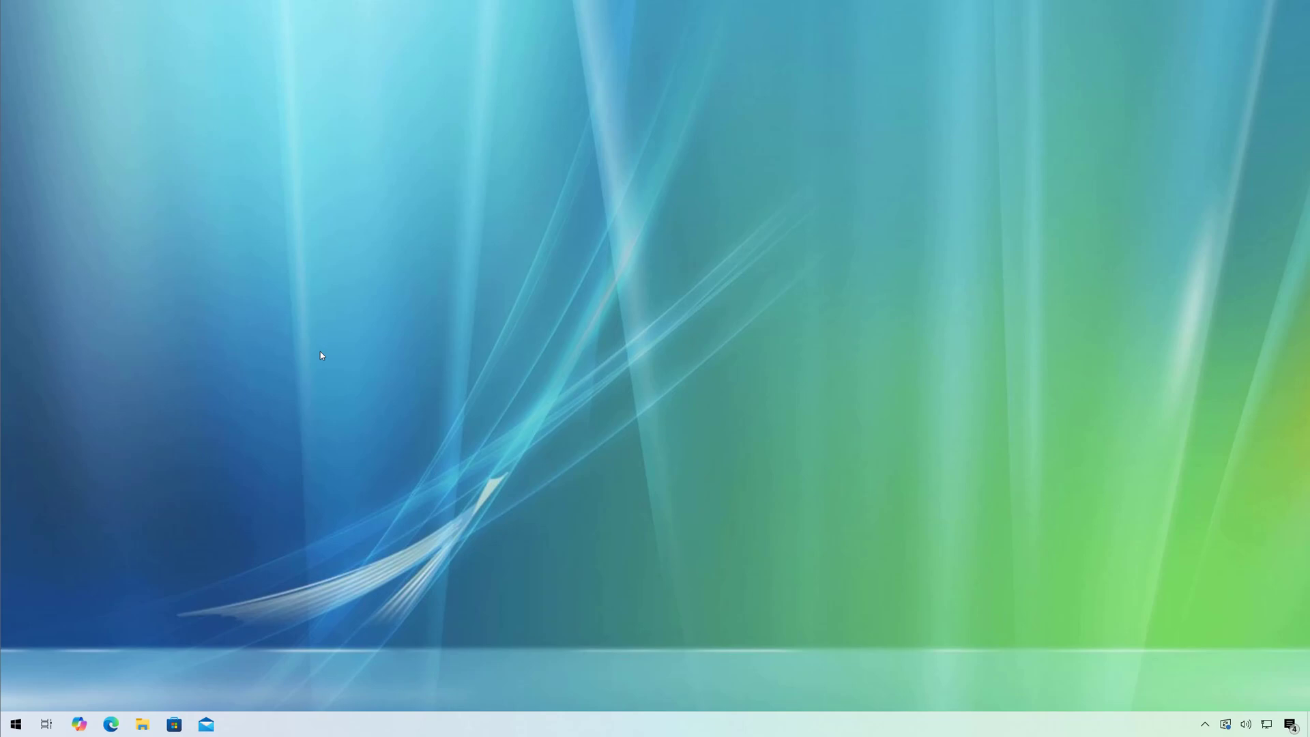
Open Settings from Windows Search and go to Update & Security, where Windows 11 24H2 is offered.
key(super+i)
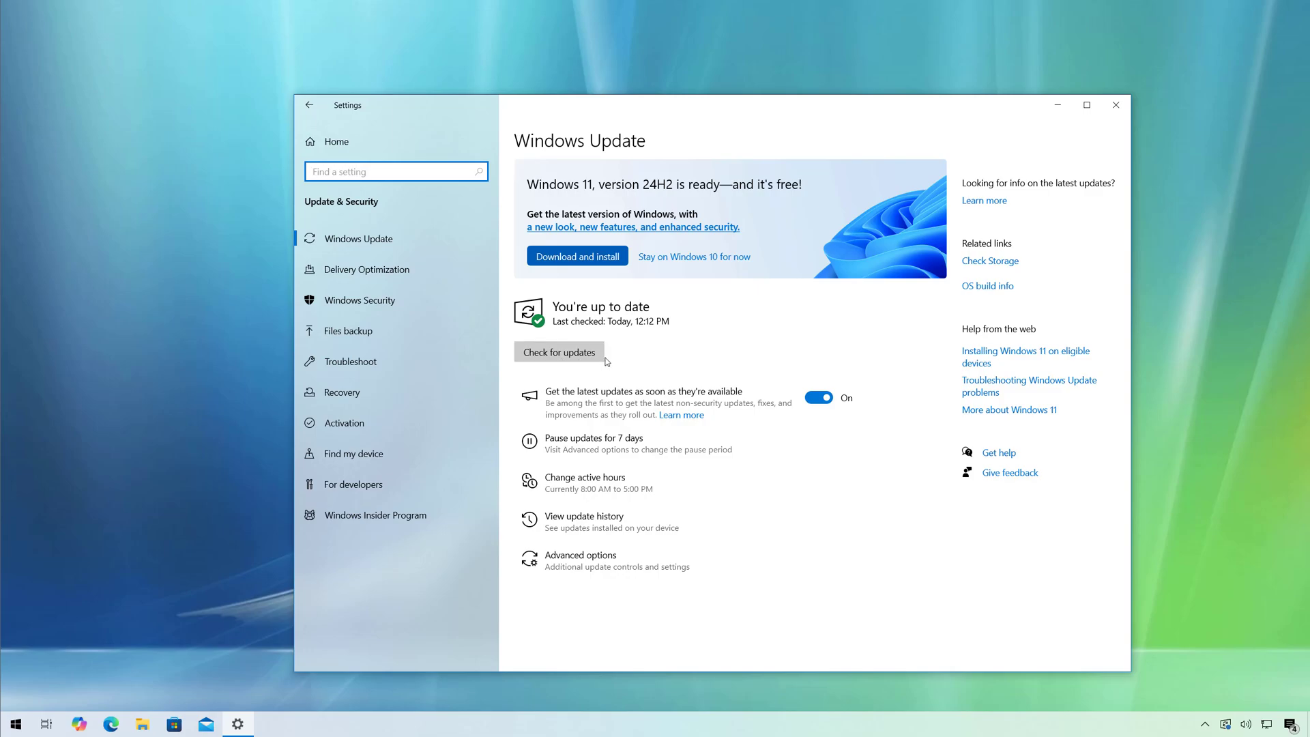
click(1115, 105)
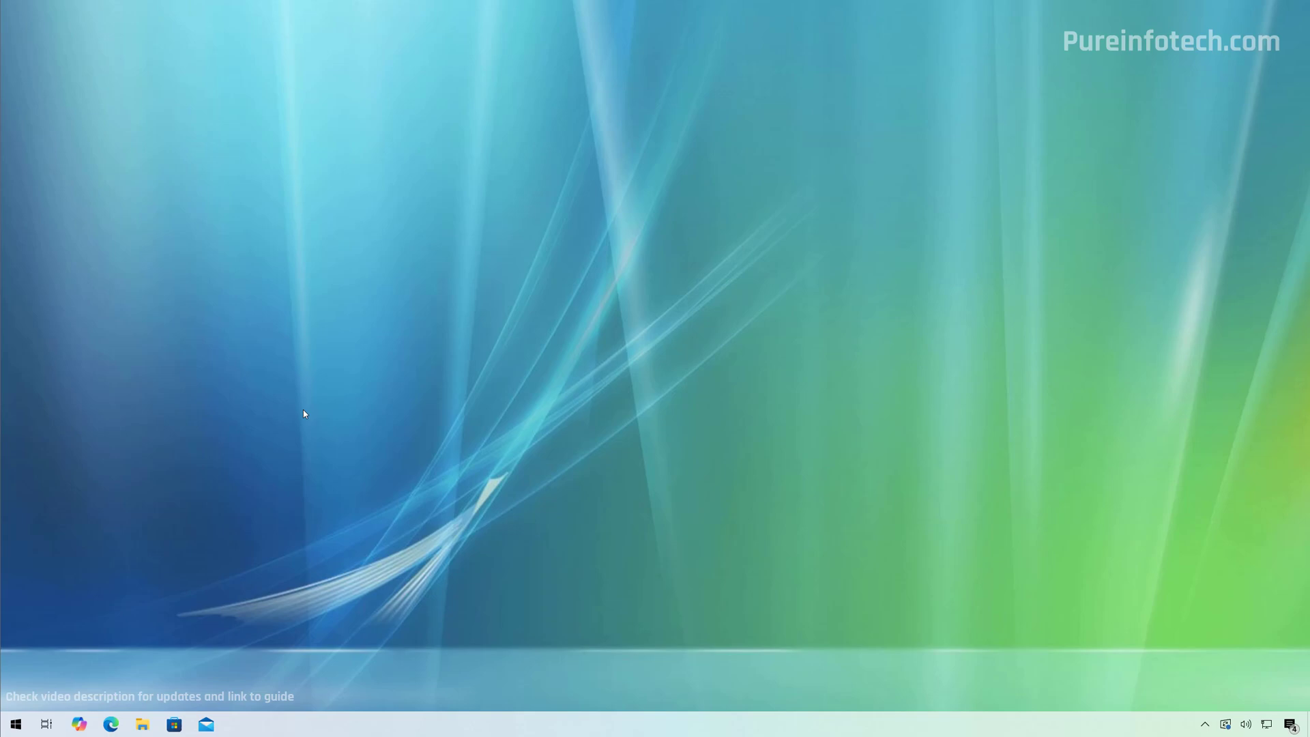
key(super)
text(settings)
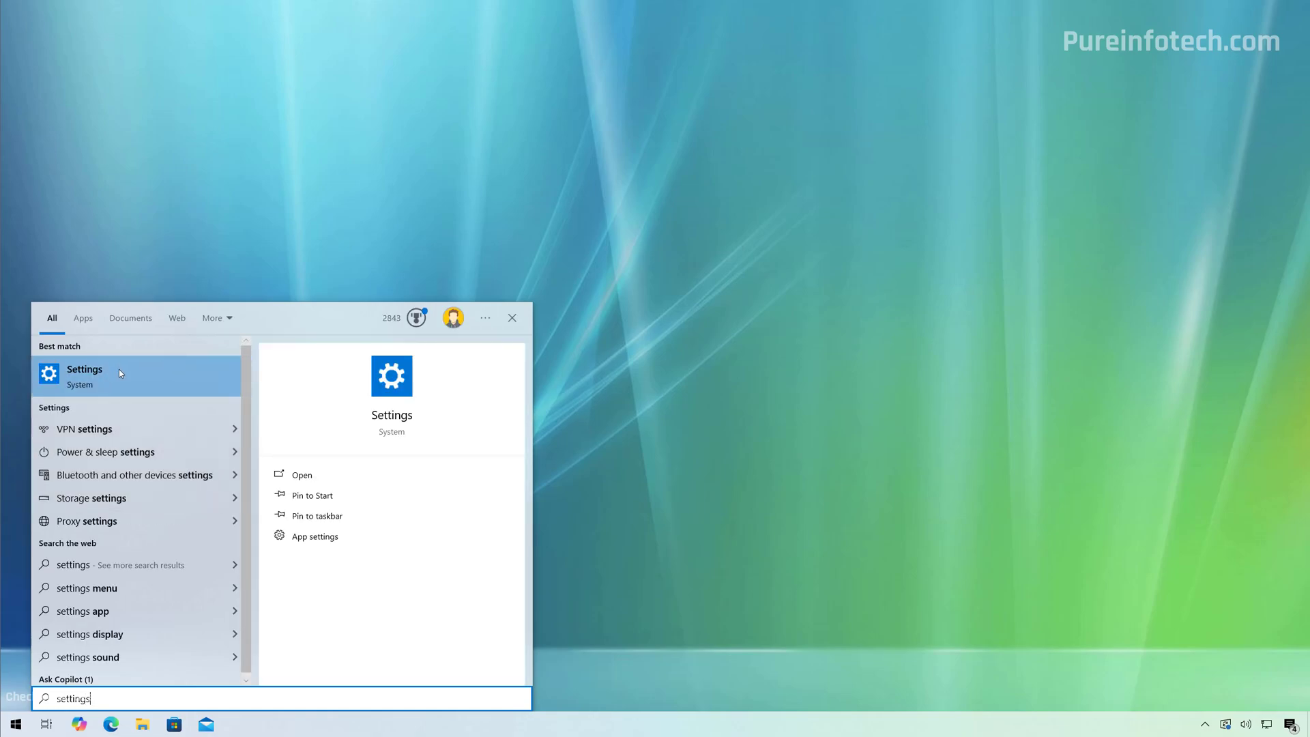
click(119, 370)
click(453, 504)
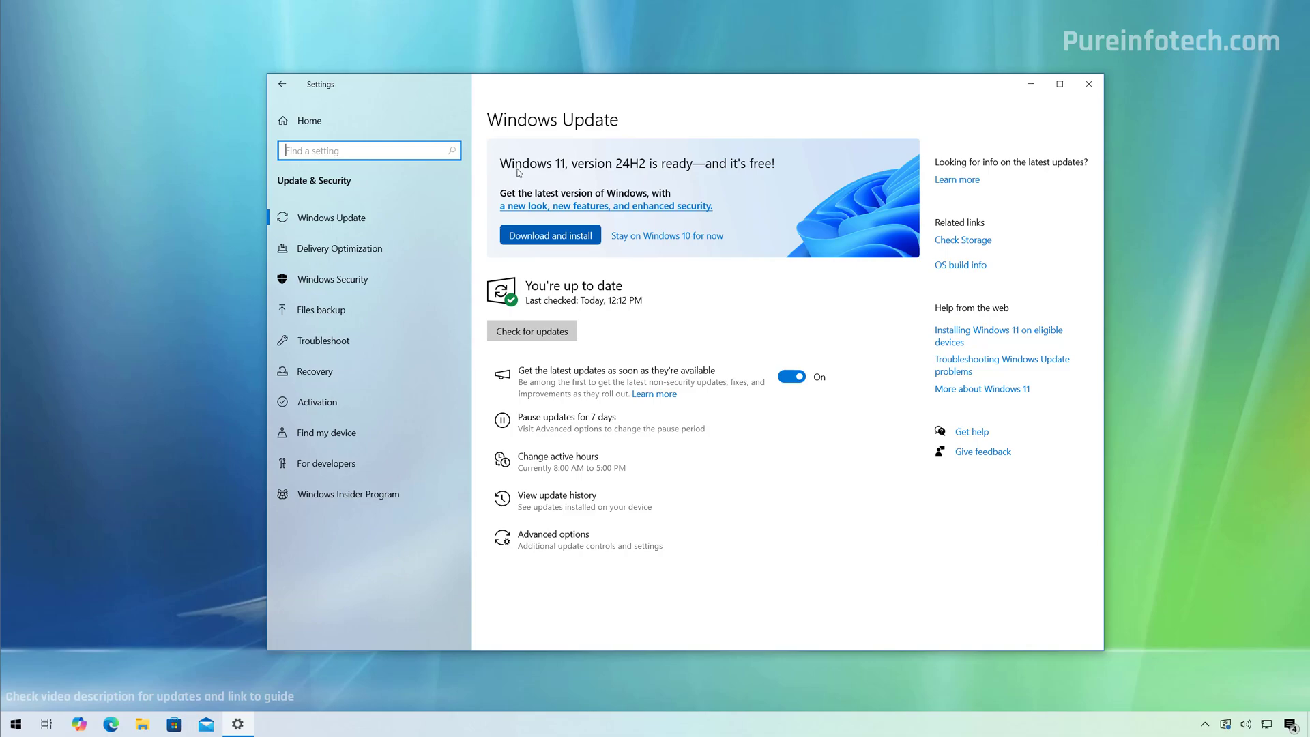
Download and install the Windows 11, version 24H2 update until it shows Restart required.
click(563, 243)
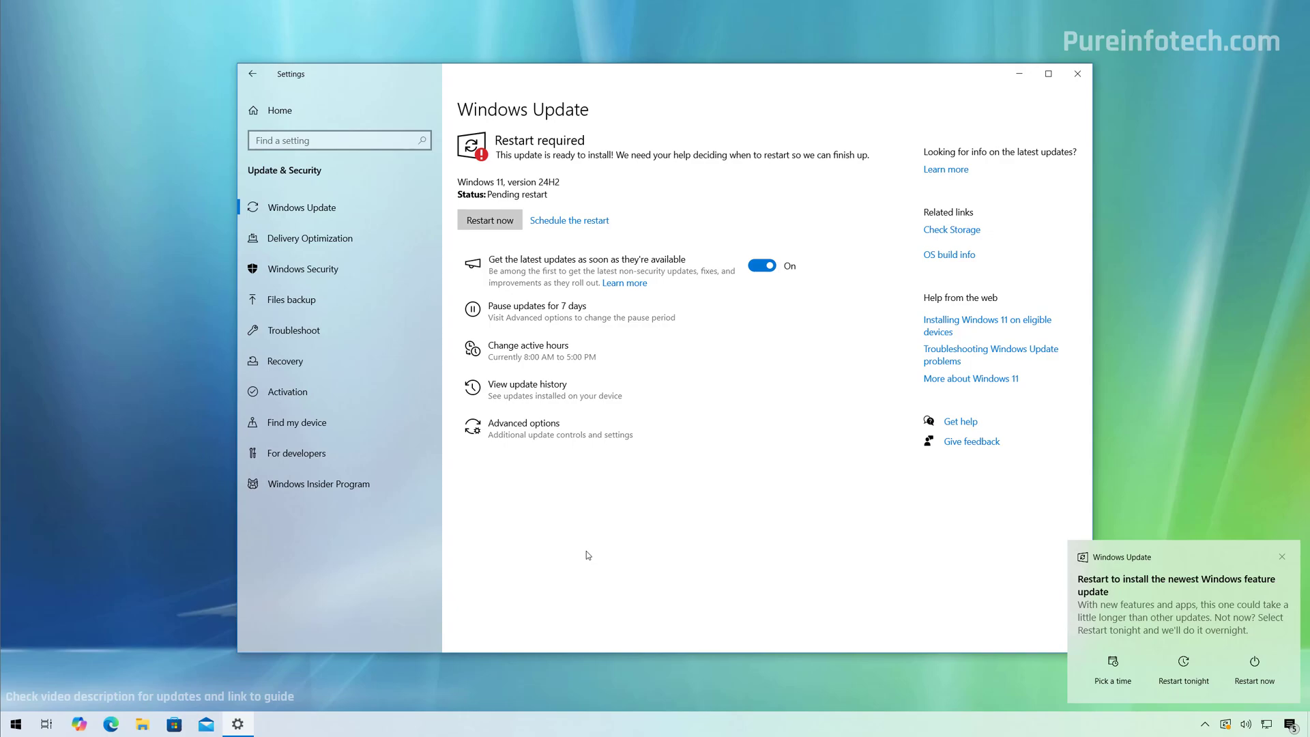
Restart the PC from the Windows Update page to complete the 24H2 upgrade.
click(501, 225)
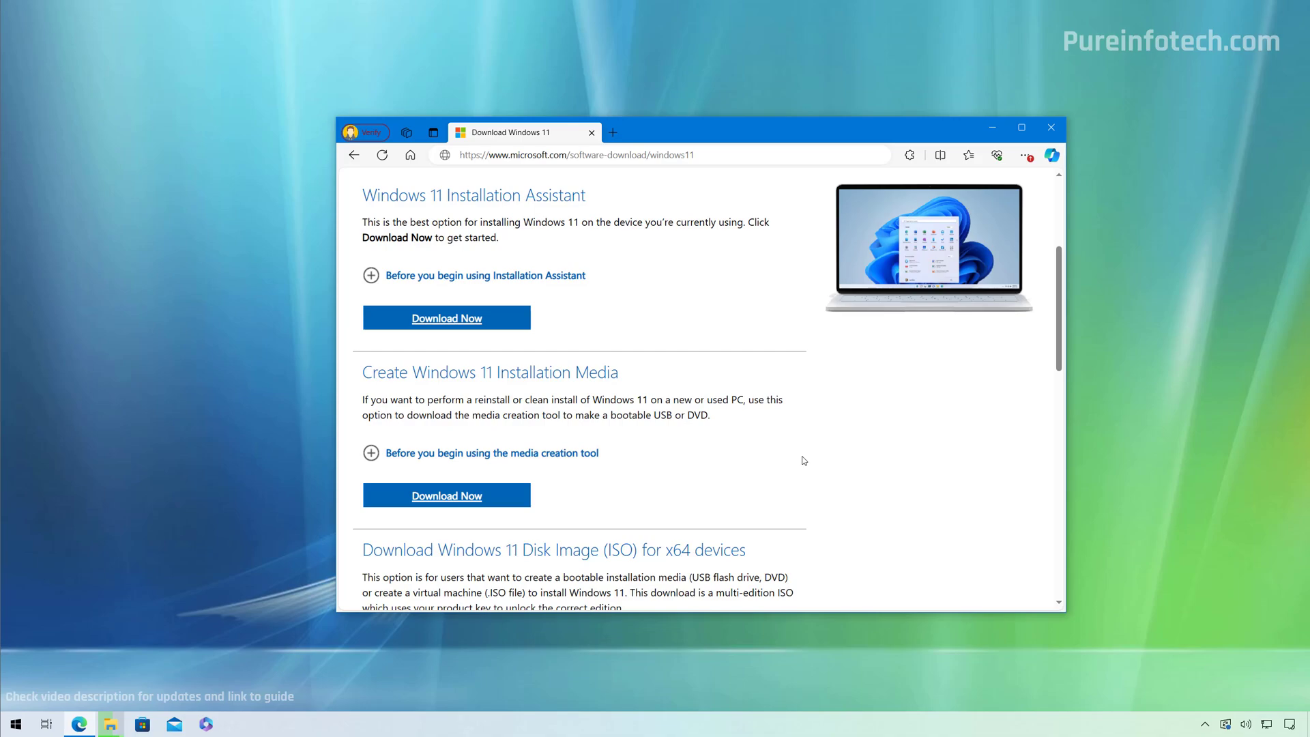
Generate the Windows 11 multi-edition x64 ISO link in English (United States), then close Edge.
scroll(803, 460, down, 4)
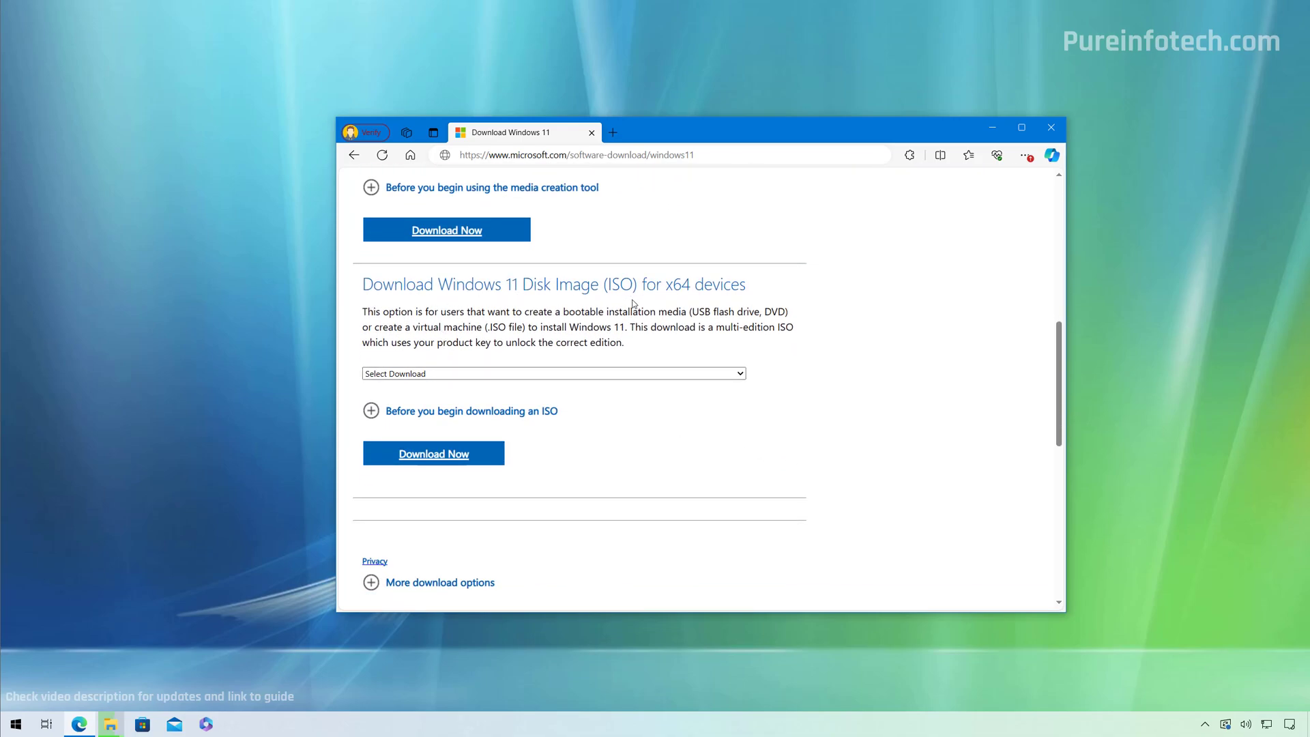
click(467, 373)
click(457, 400)
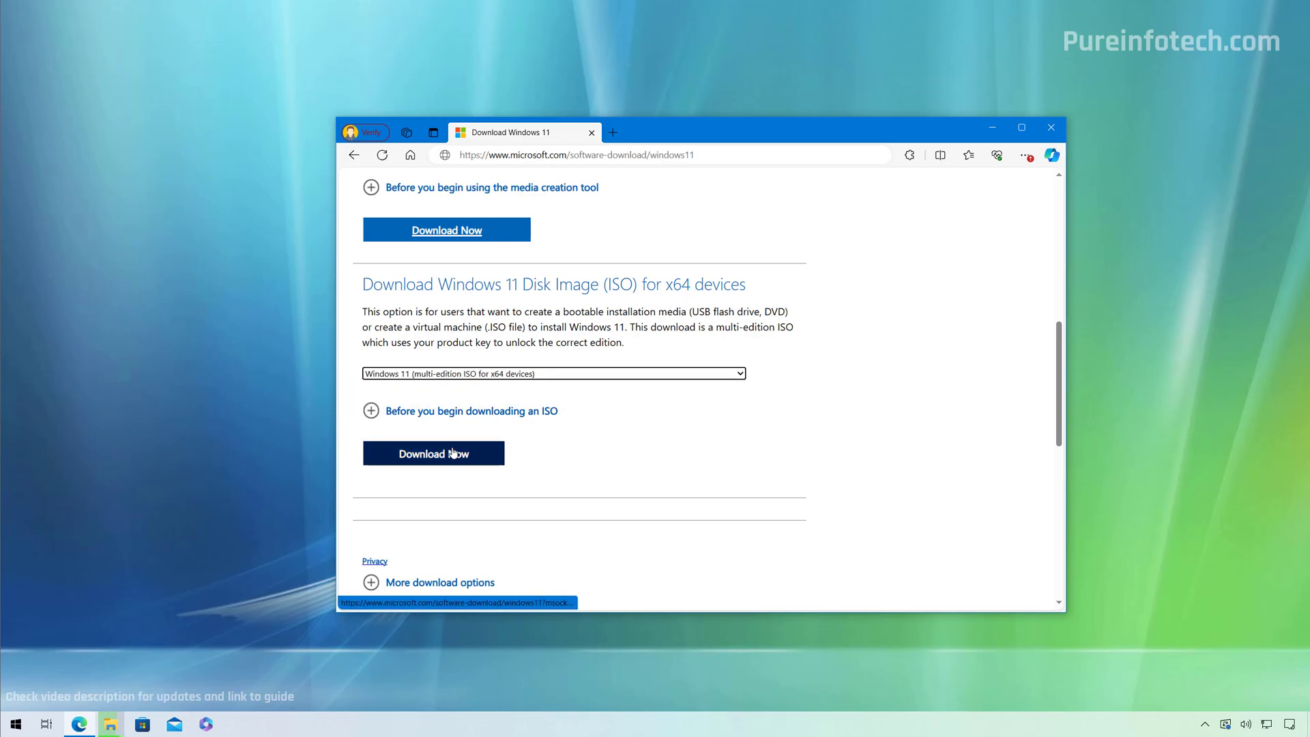
click(451, 456)
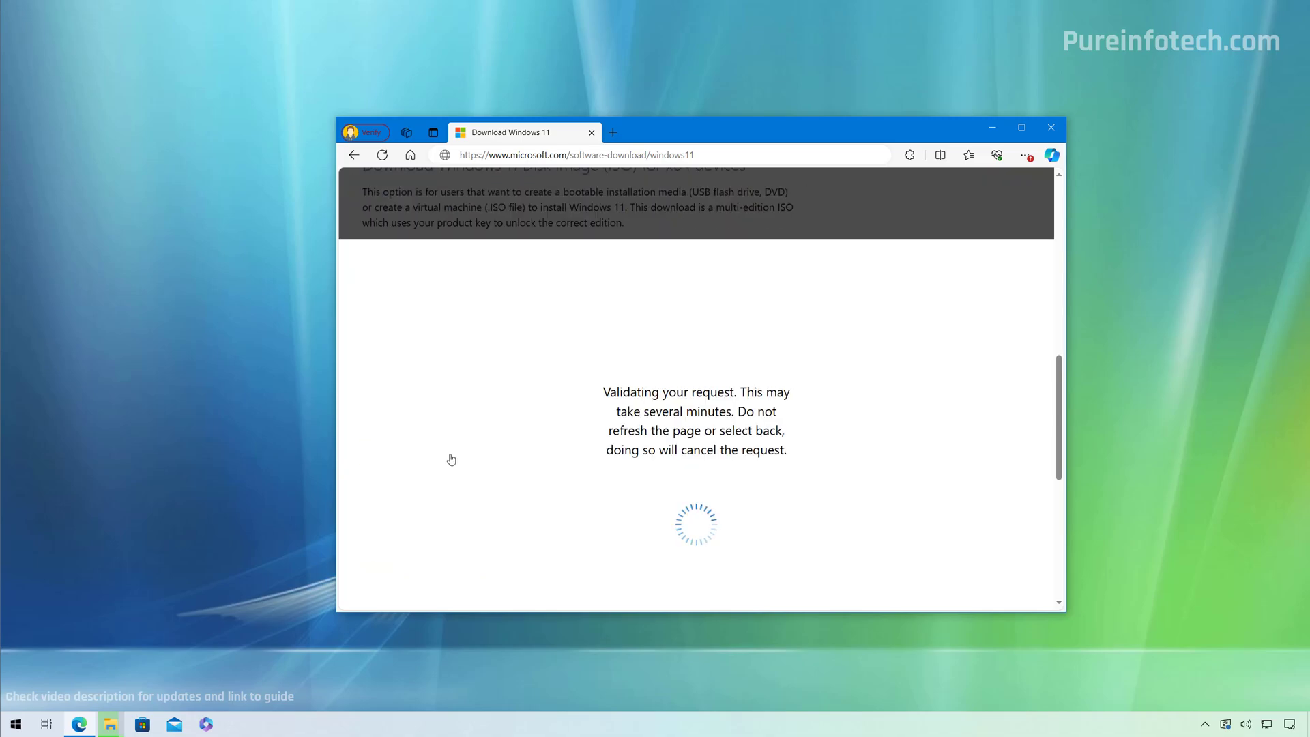
click(481, 400)
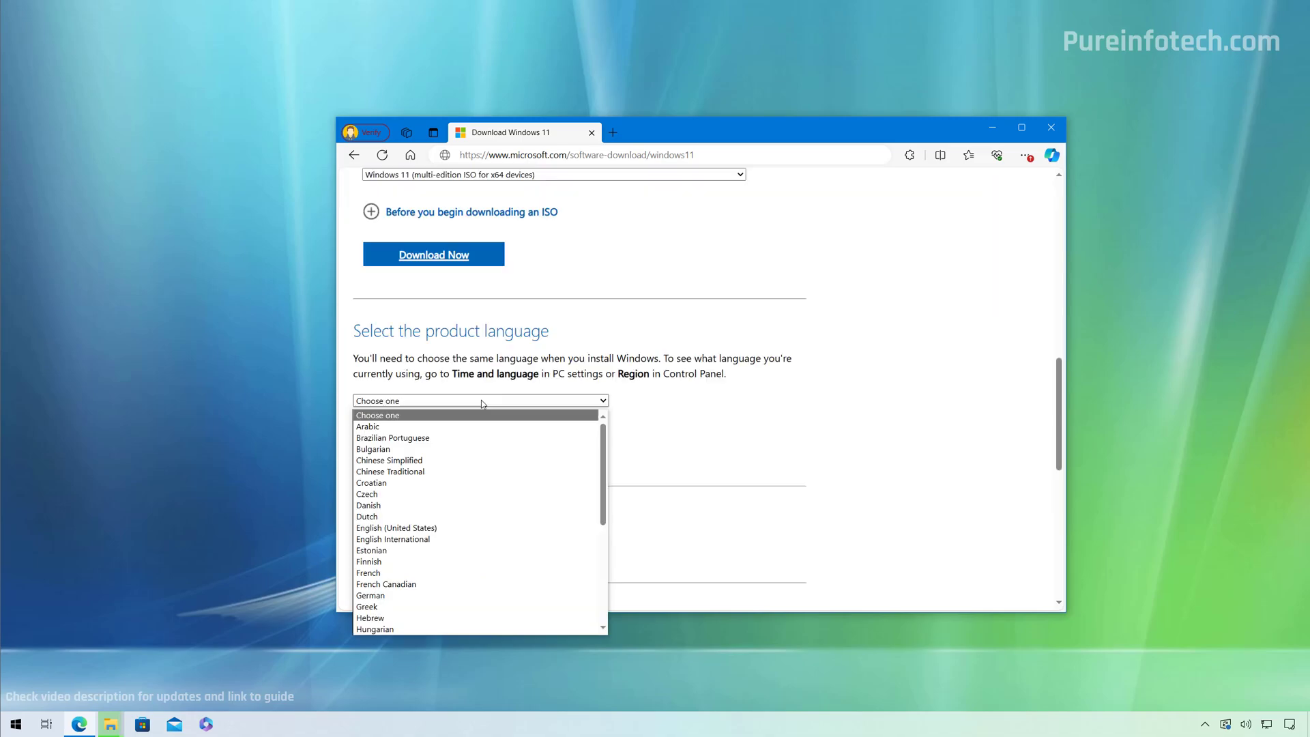
click(423, 527)
click(437, 462)
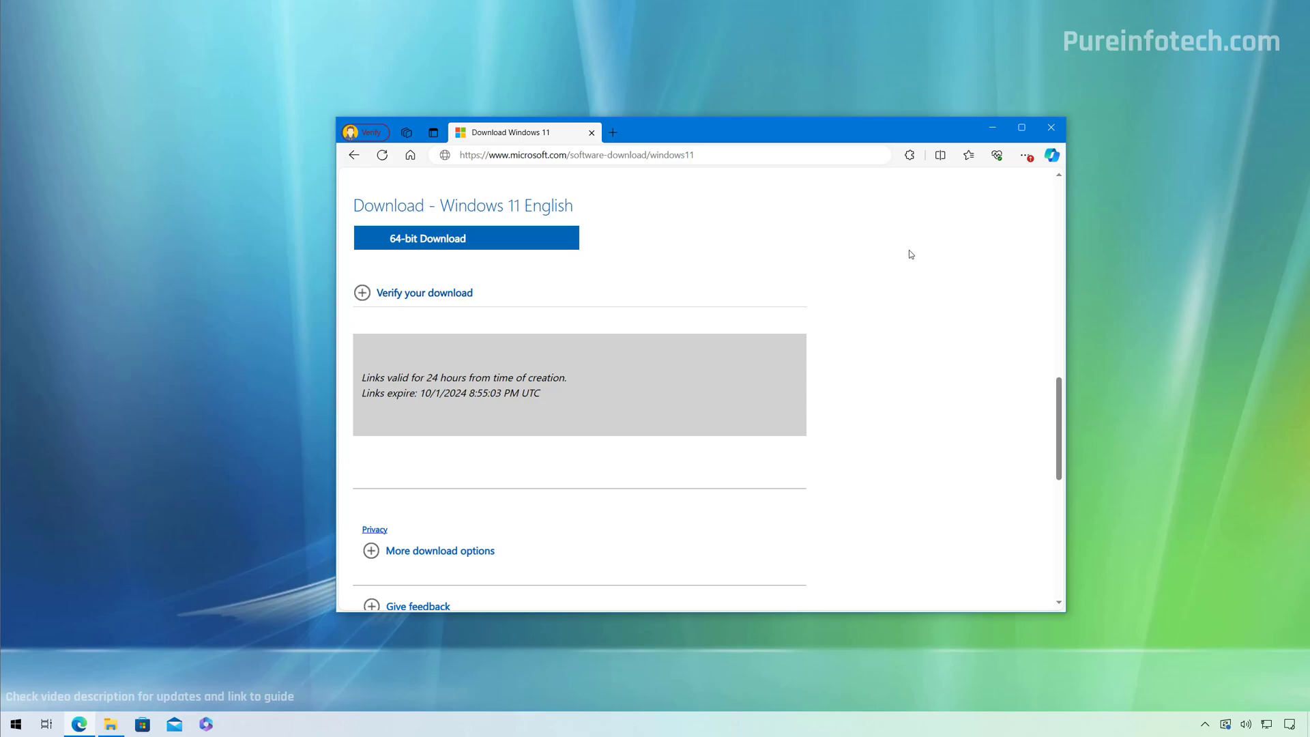
click(1051, 127)
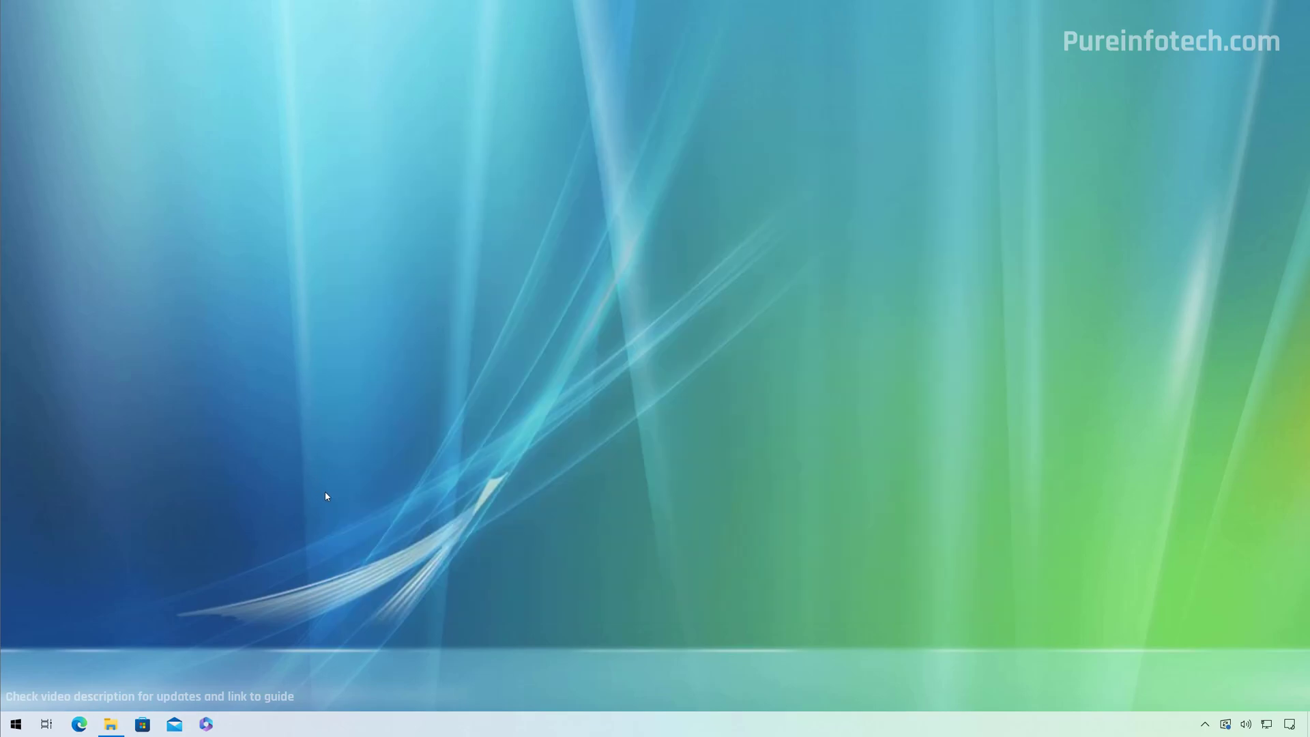
Mount Win11_24H2_English_x64v1.ISO from the Downloads folder as a virtual drive.
click(110, 723)
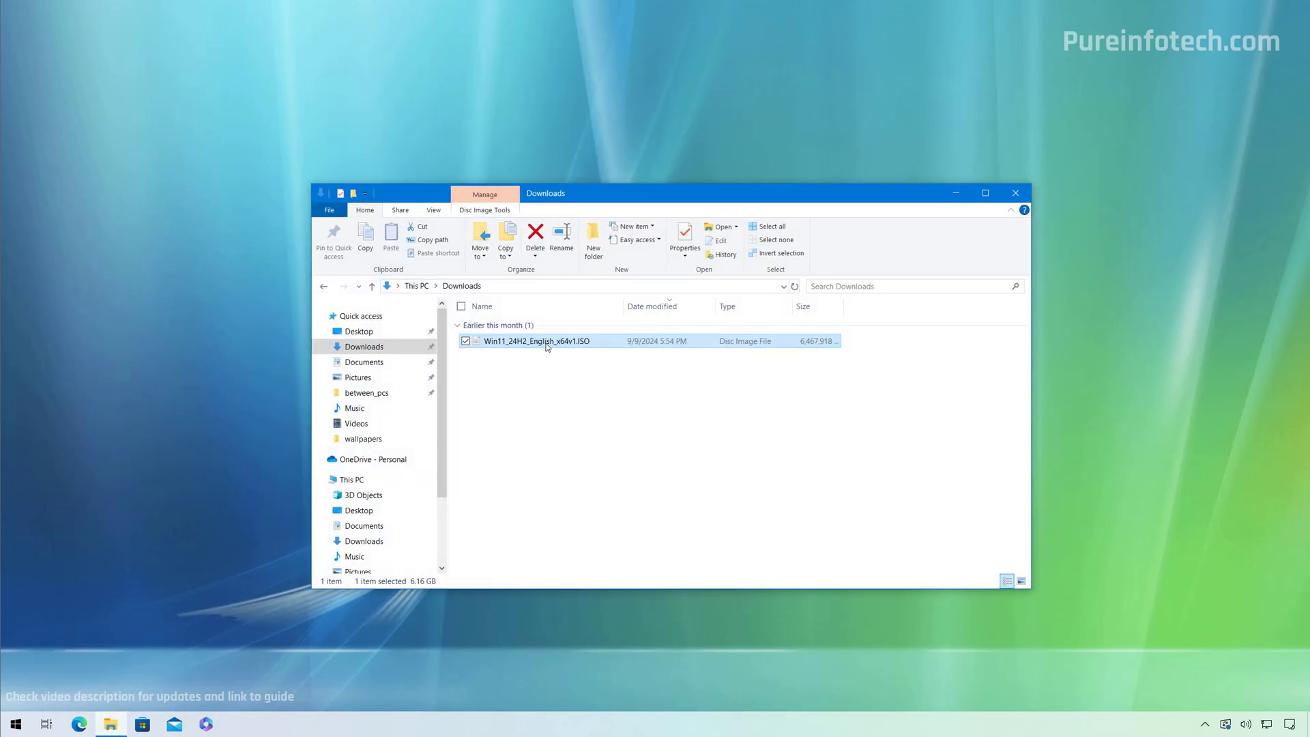
right_click(548, 343)
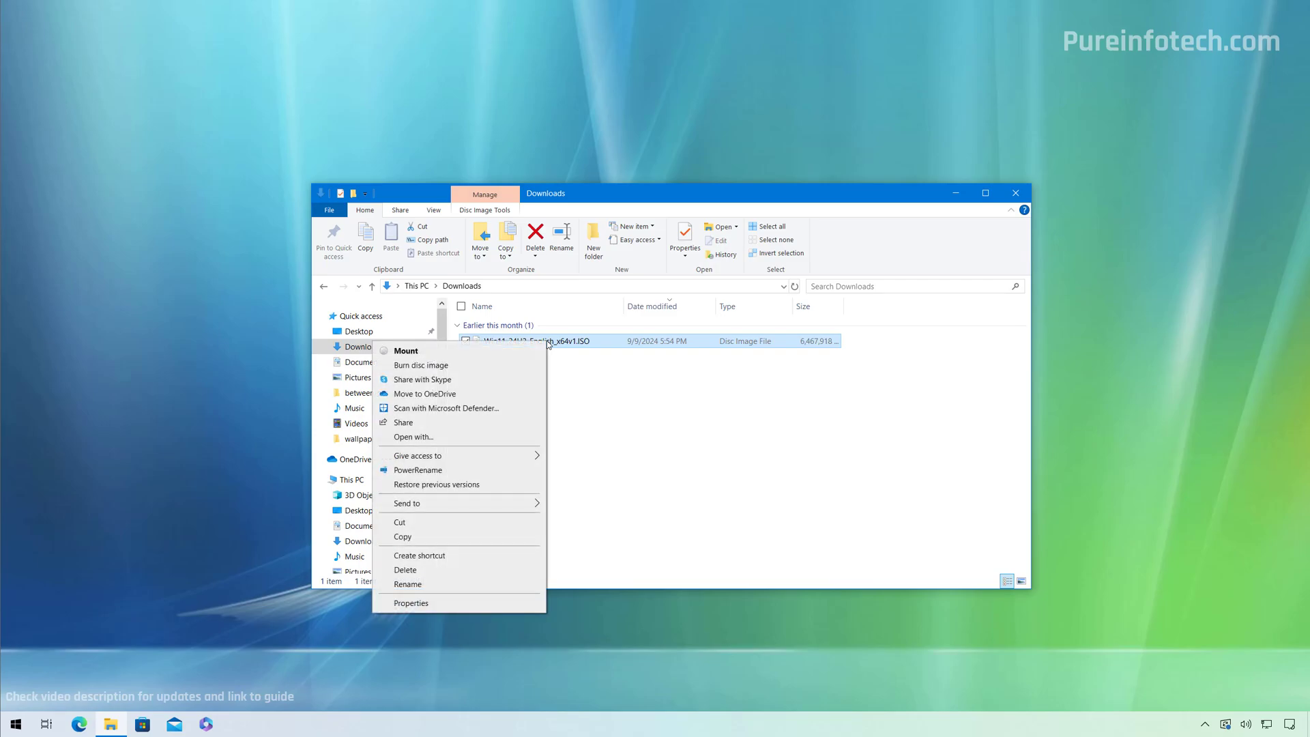
click(457, 353)
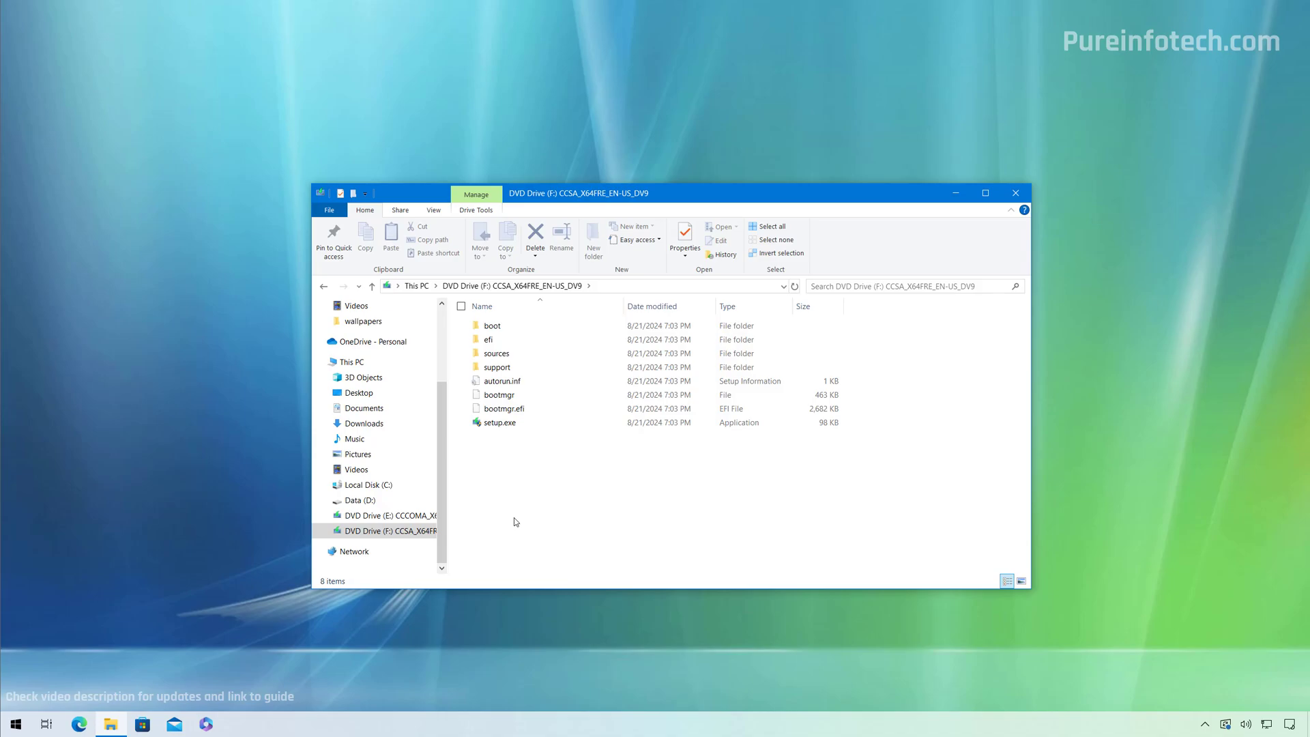
Run setup.exe from the mounted ISO and approve the UAC prompt.
right_click(494, 426)
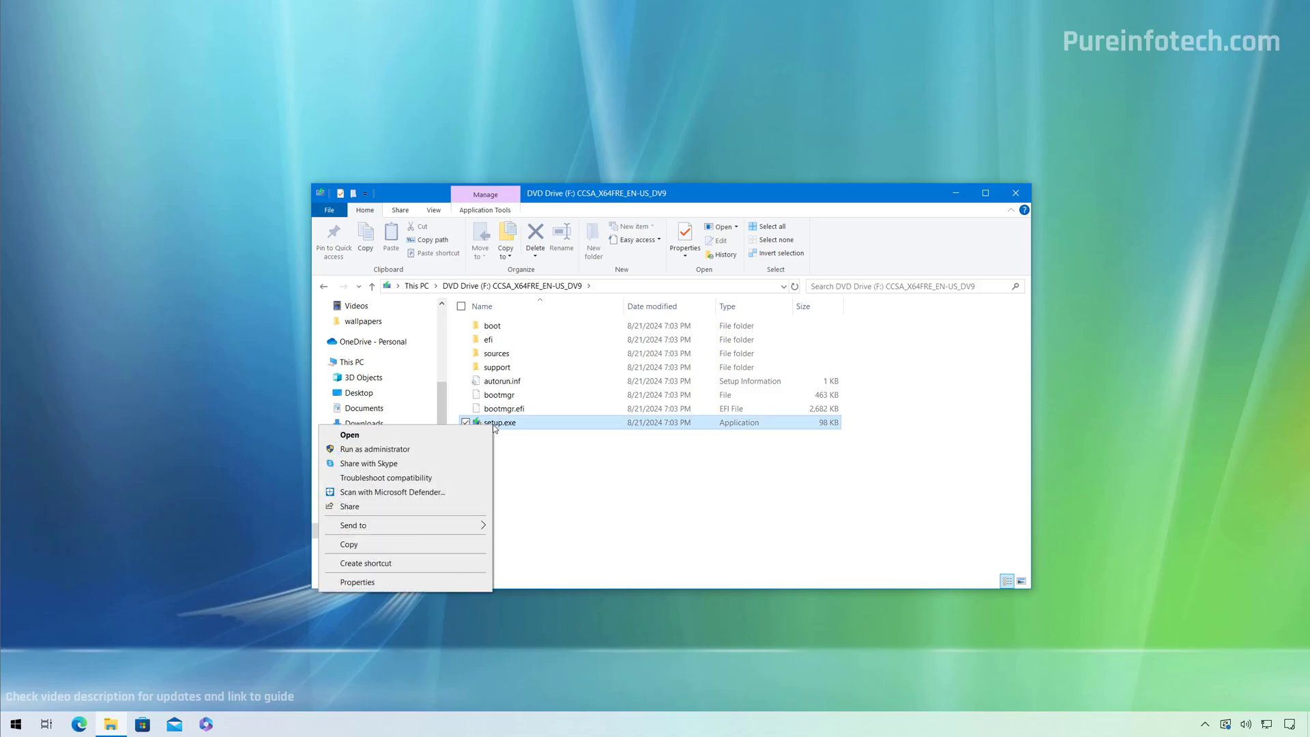
click(439, 449)
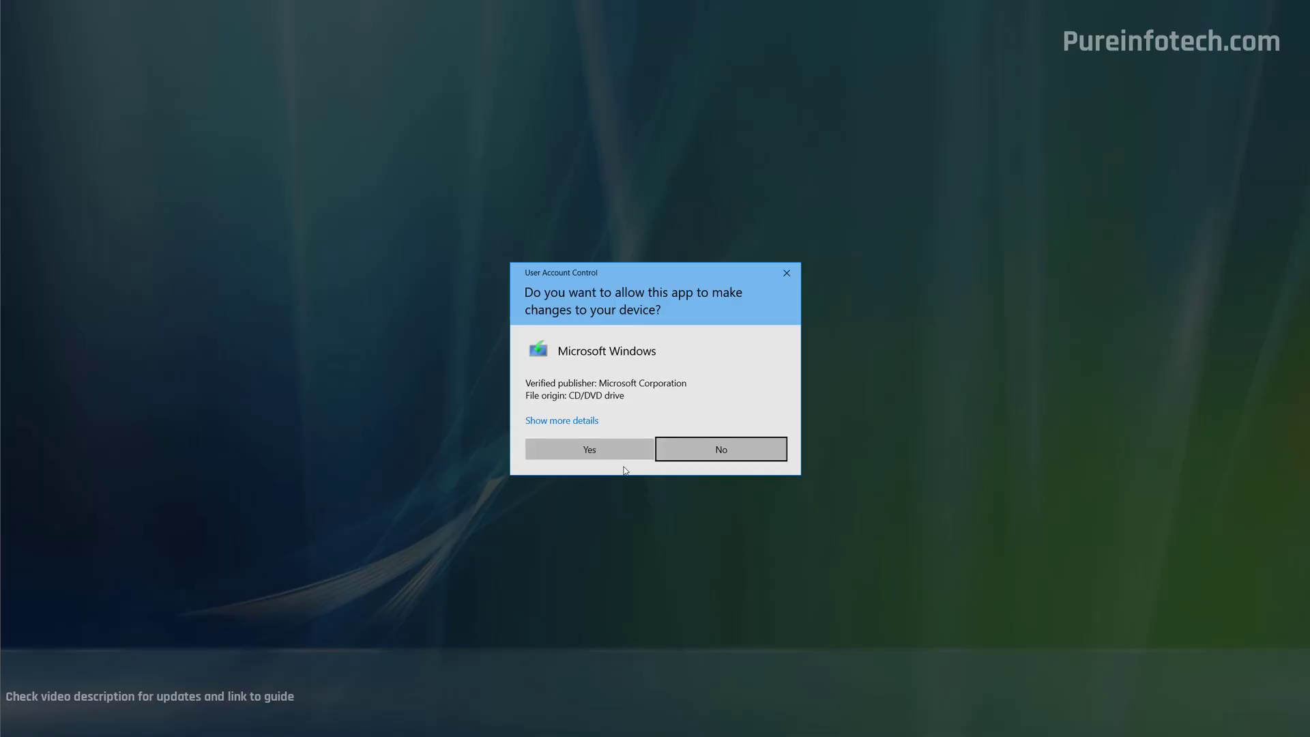
click(606, 448)
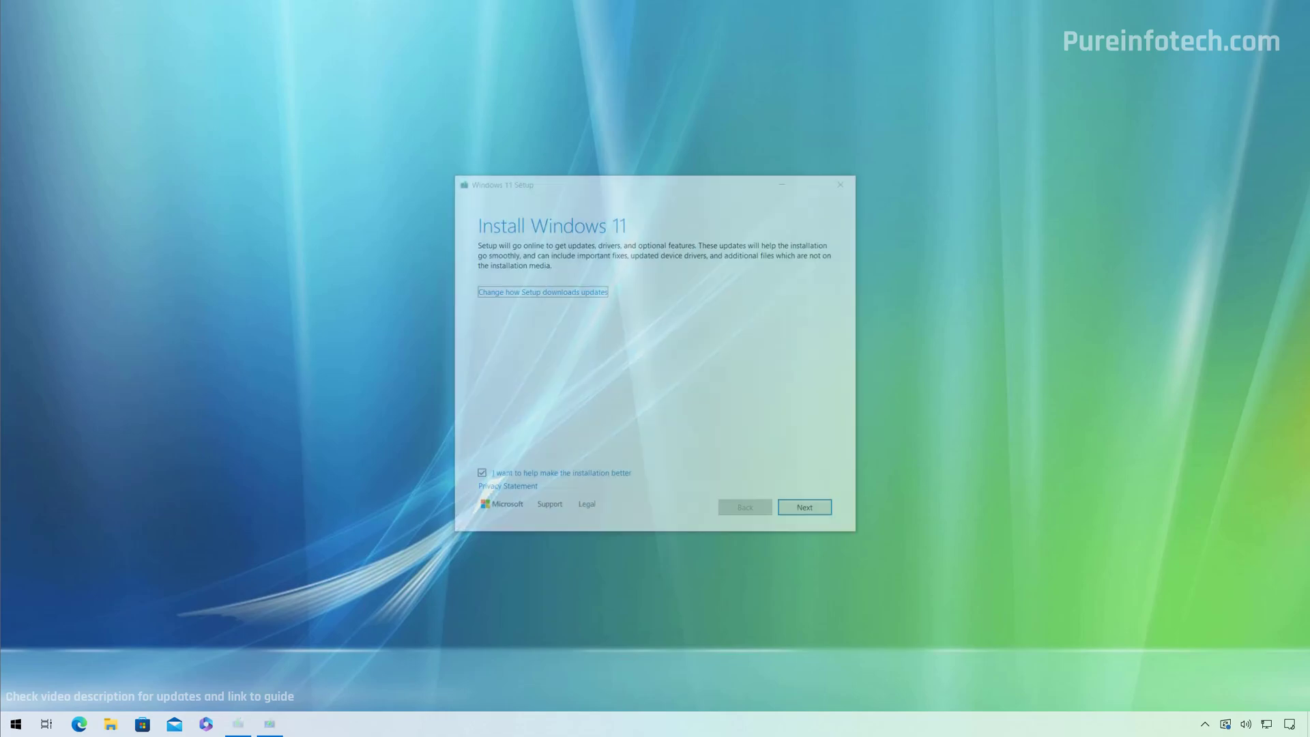
Turn off installation data sharing, set setup updates to Not right now, and continue.
click(479, 475)
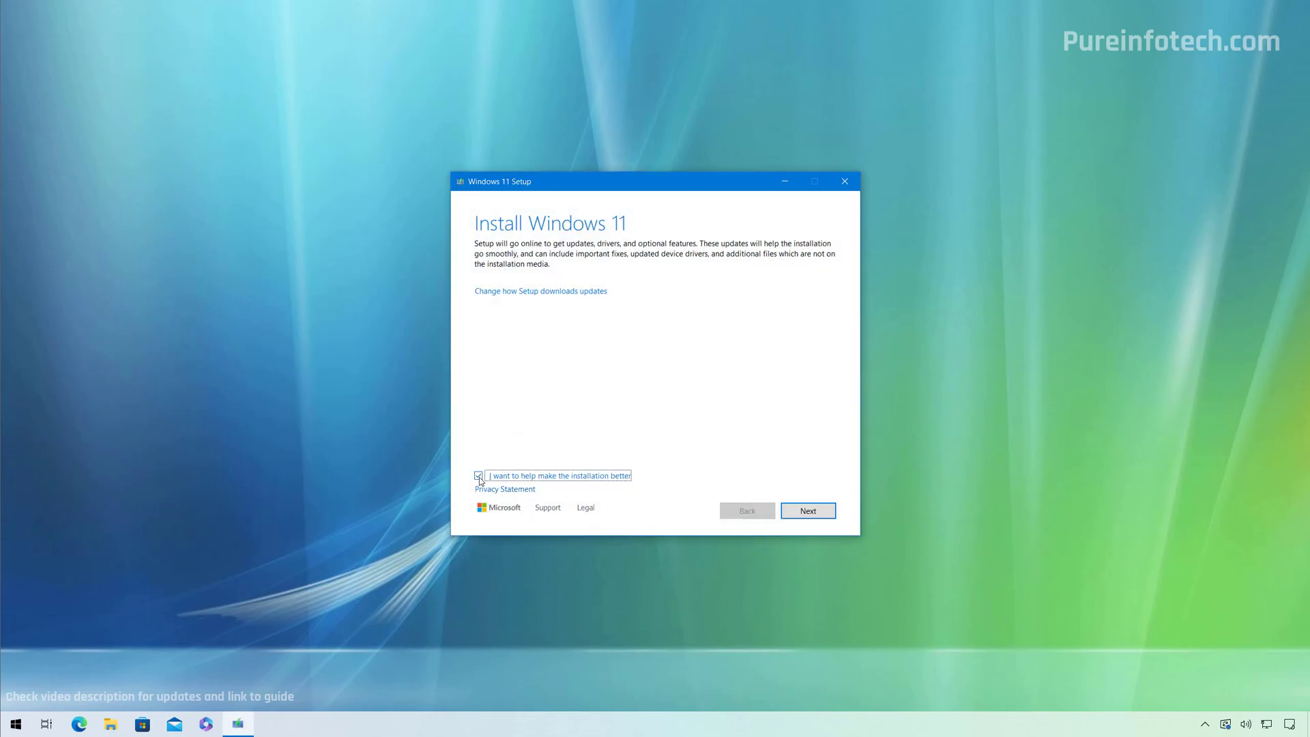
click(534, 293)
click(479, 323)
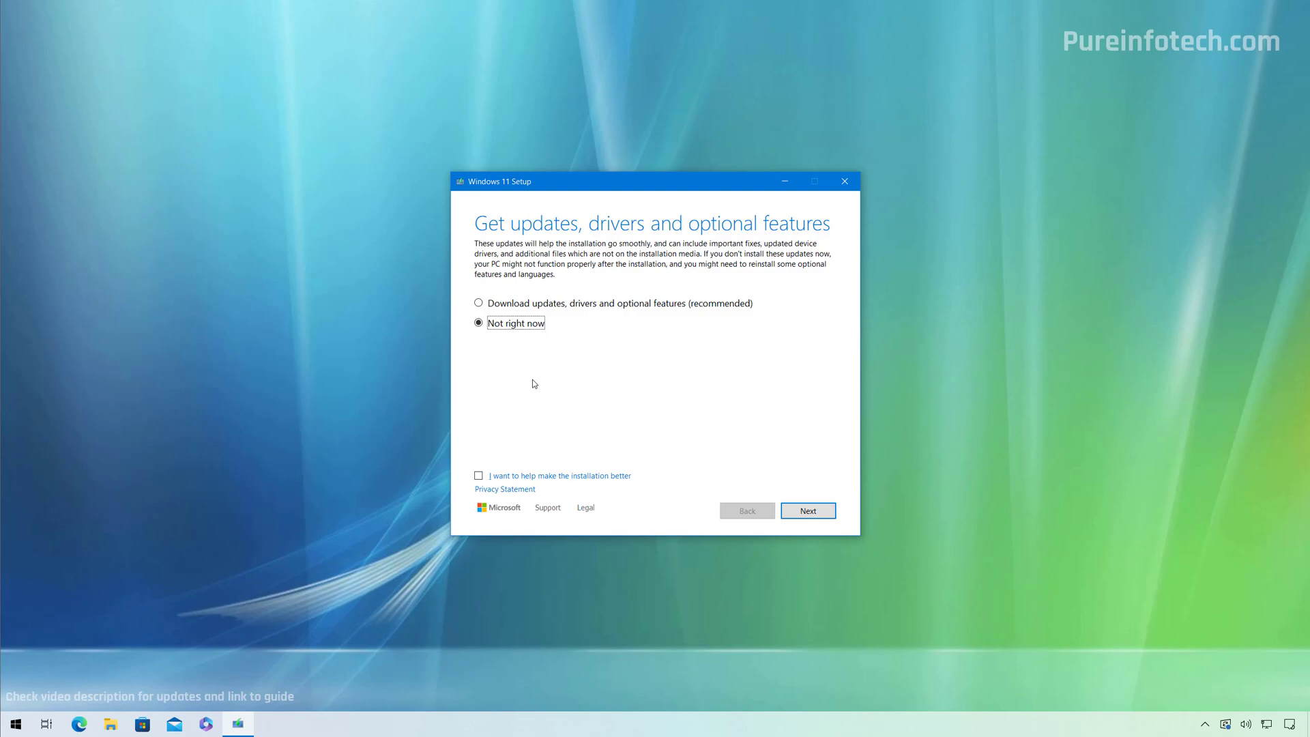
click(808, 512)
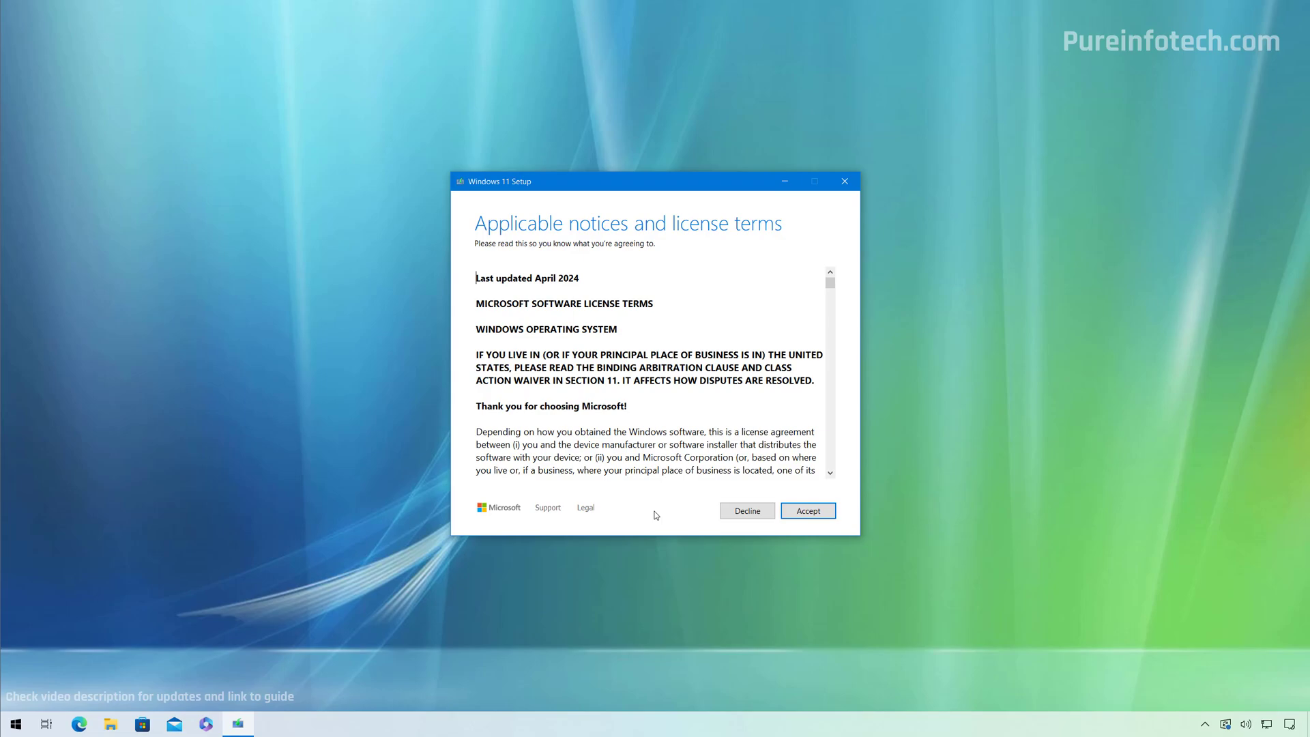
Accept the license terms and install Windows 11 Pro, keeping personal files and apps.
click(821, 516)
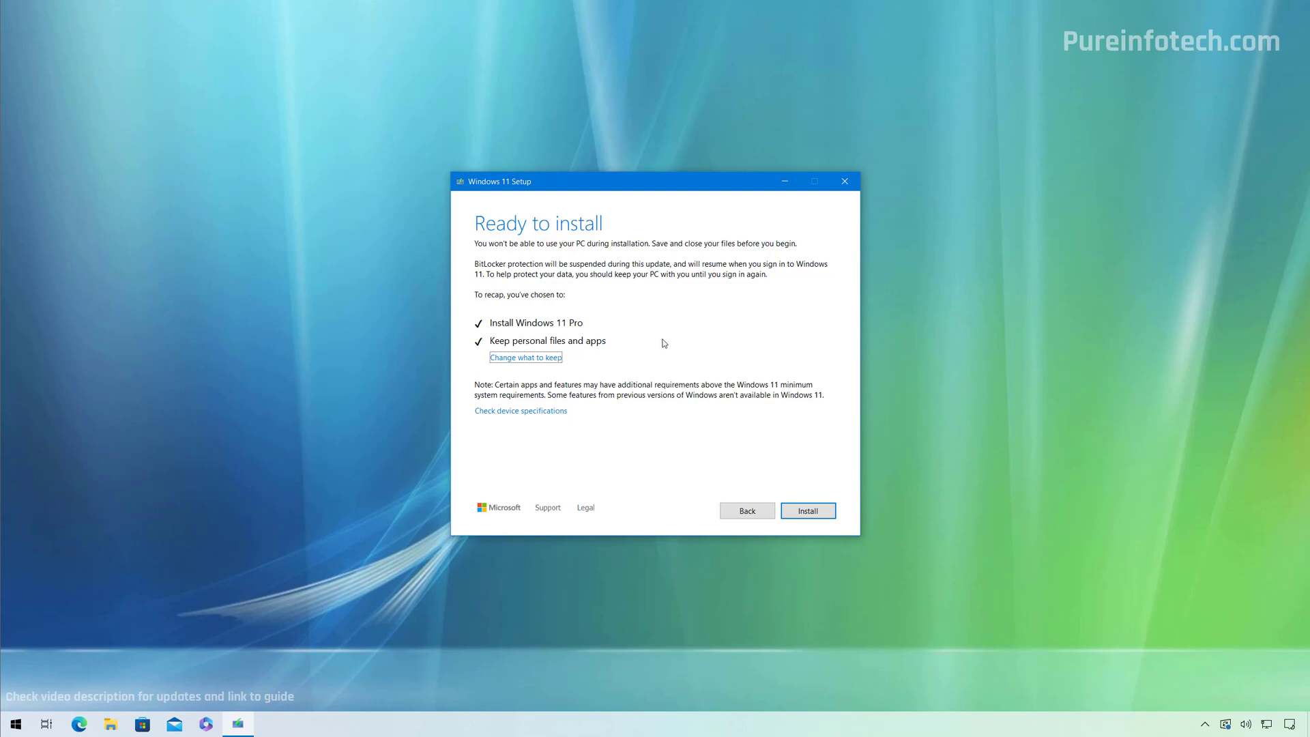
click(810, 514)
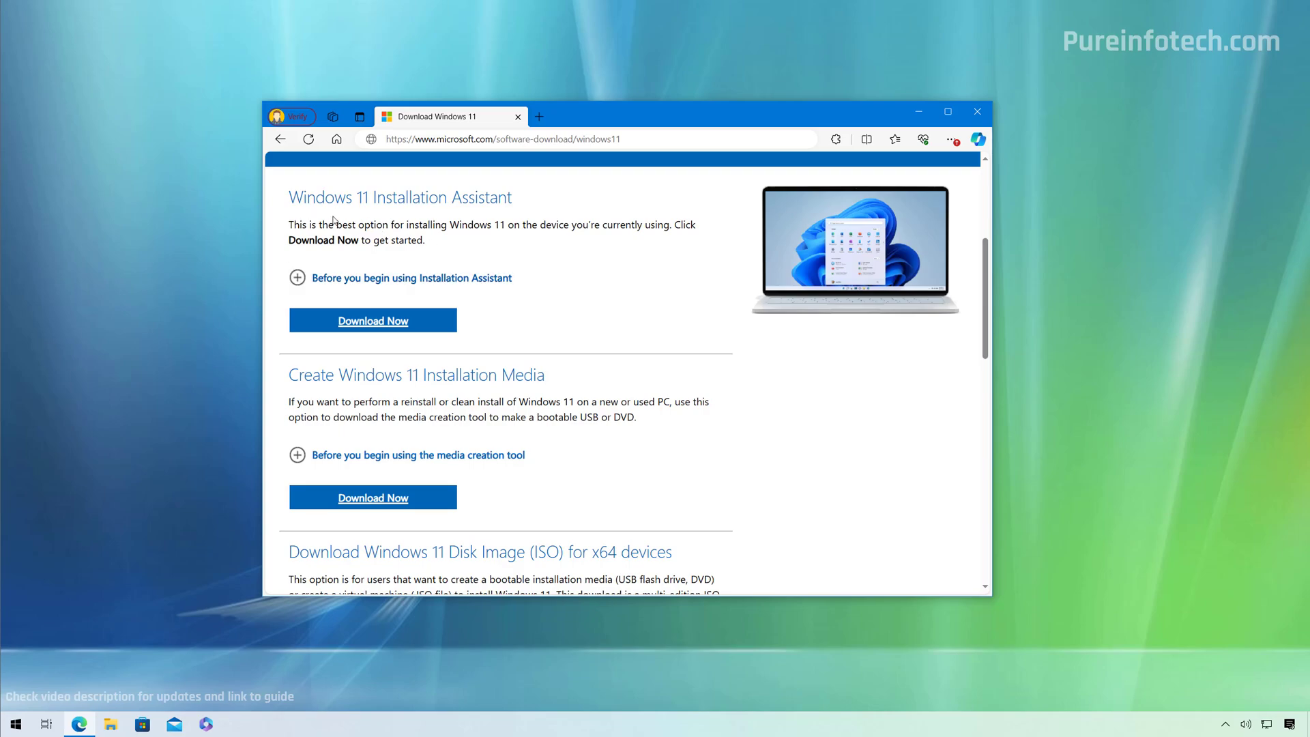
Save the Windows 11 Installation Assistant download and show it in the Downloads folder.
click(408, 326)
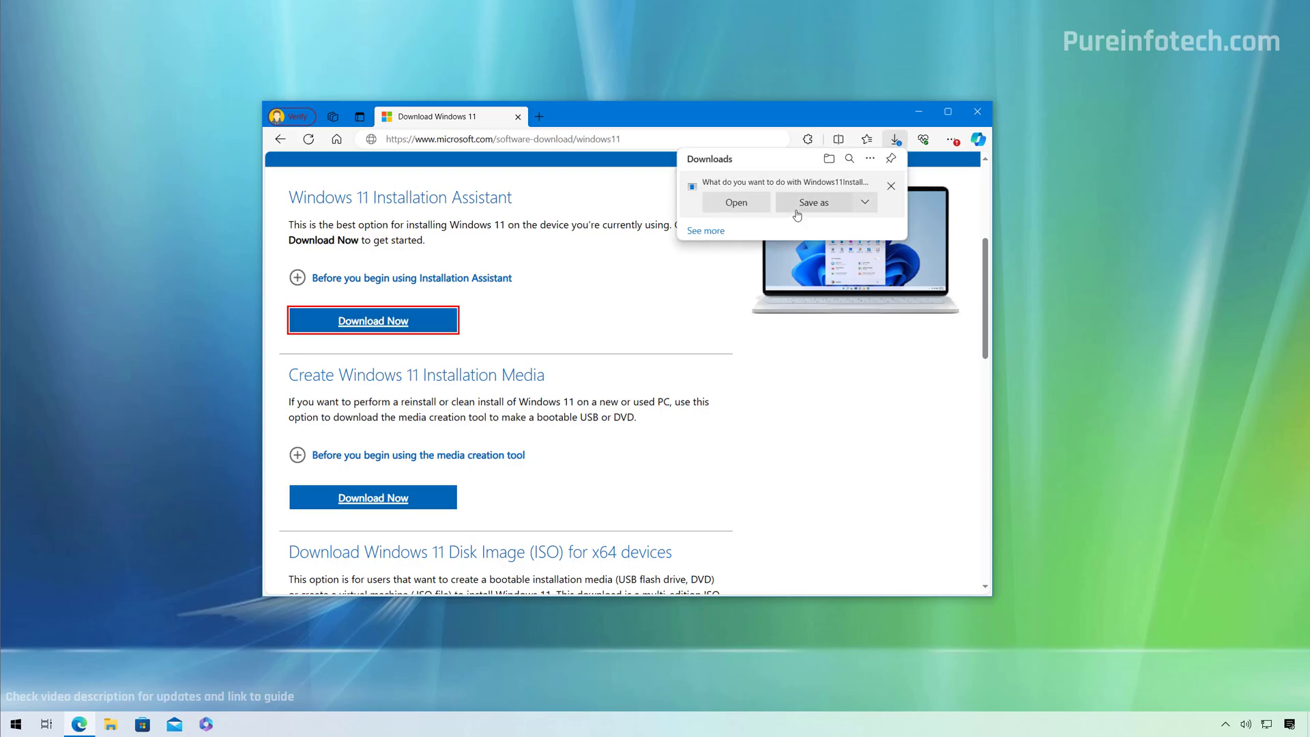
click(801, 210)
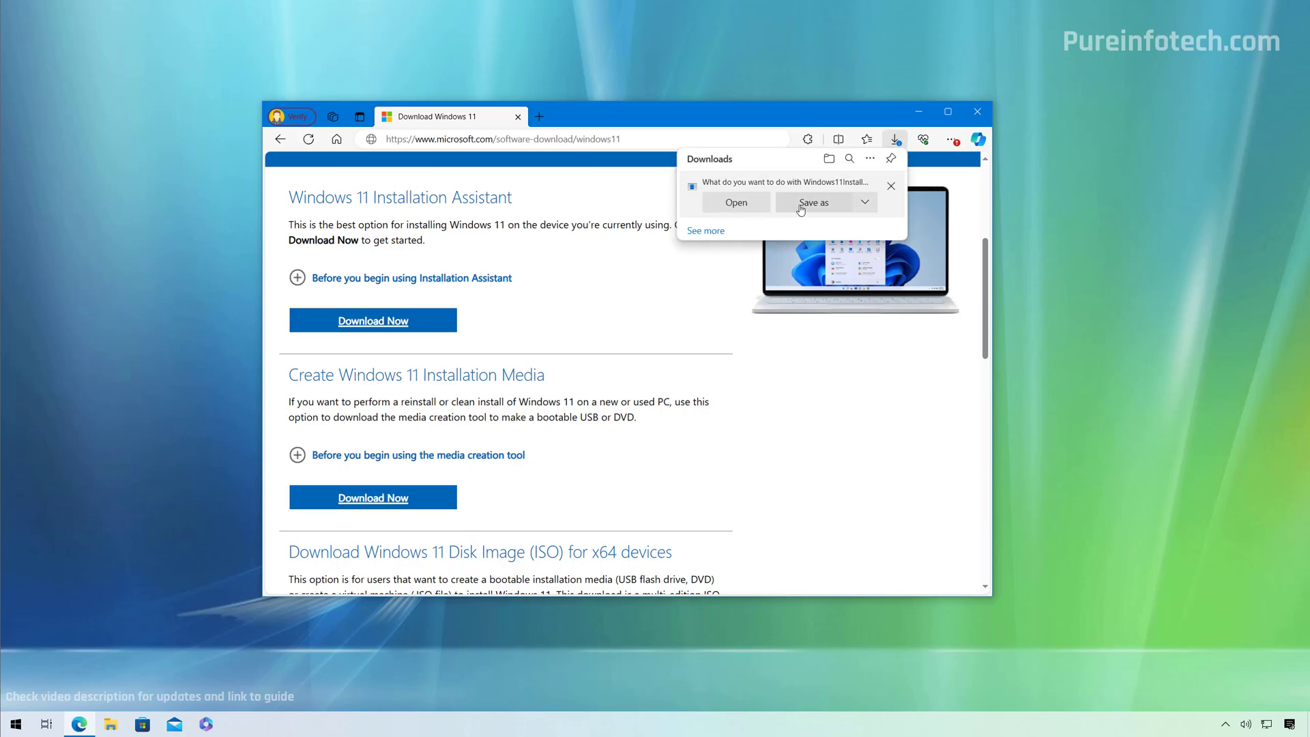
click(781, 452)
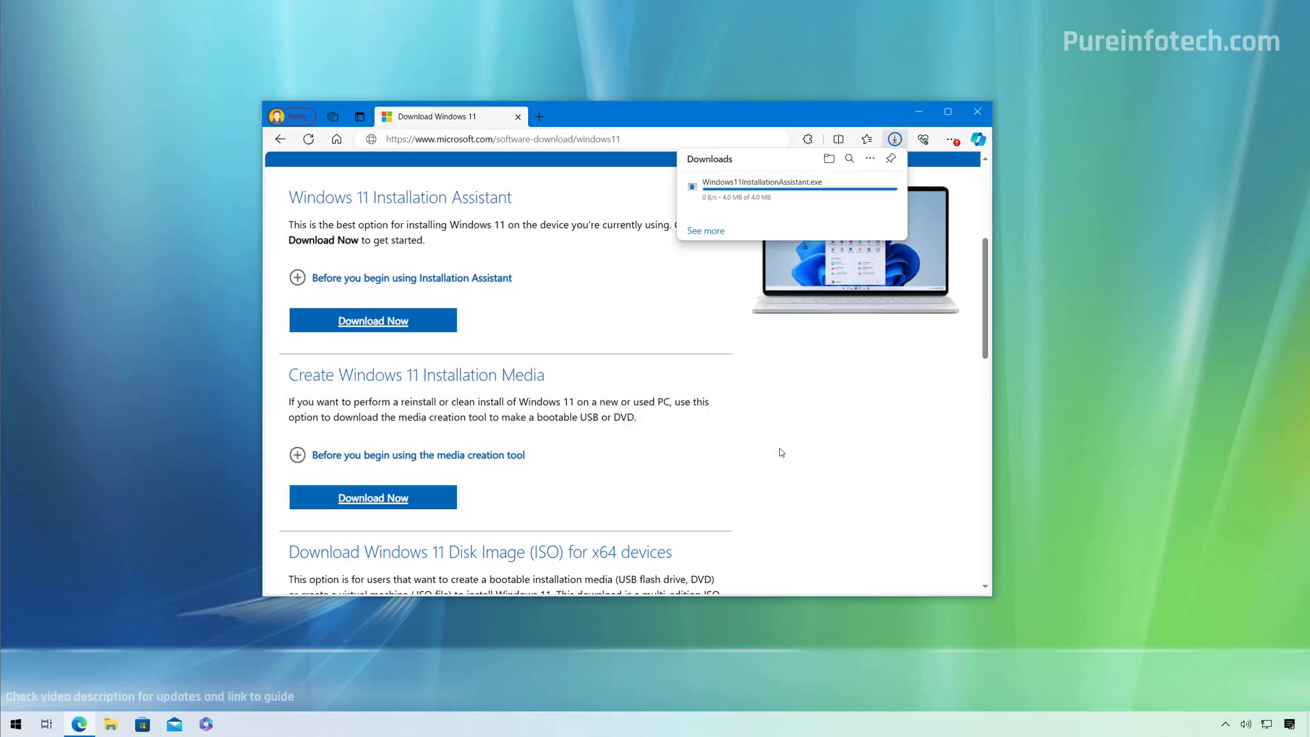
click(830, 159)
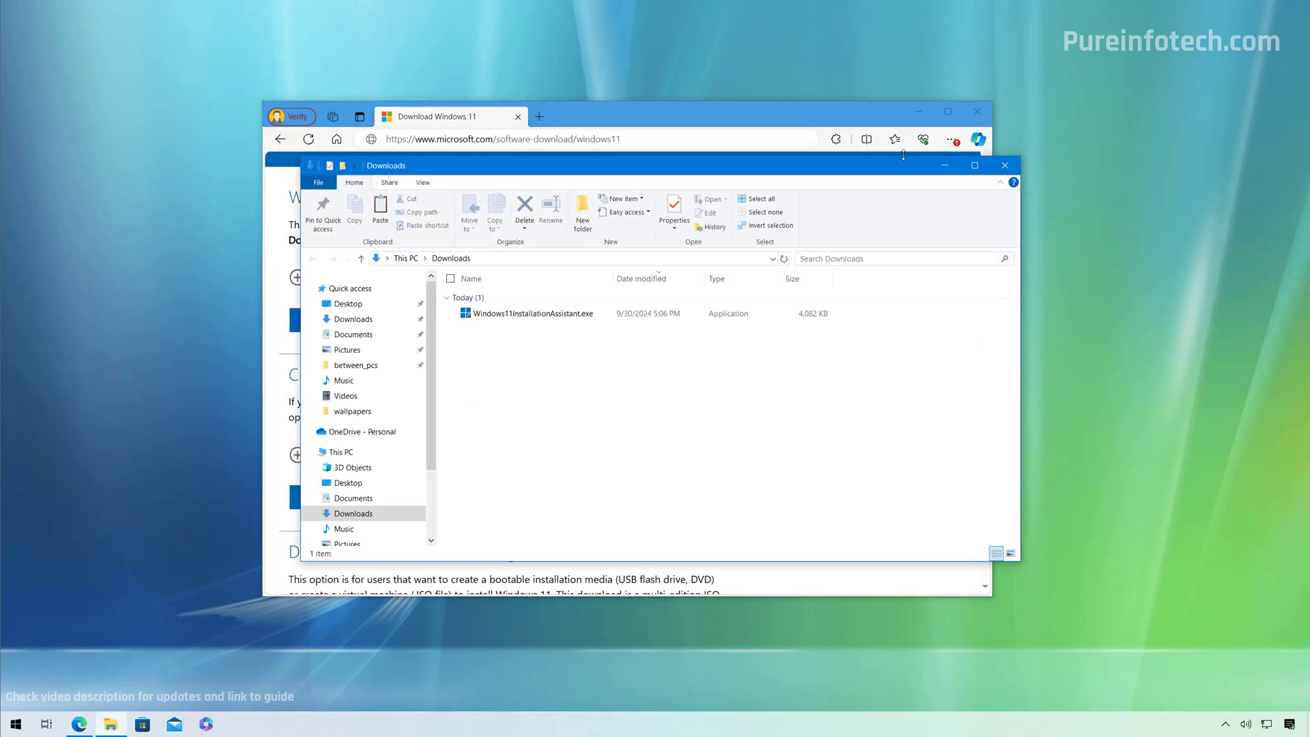
Close Edge and run Windows11InstallationAssistant.exe as administrator, approving the UAC prompt.
click(978, 112)
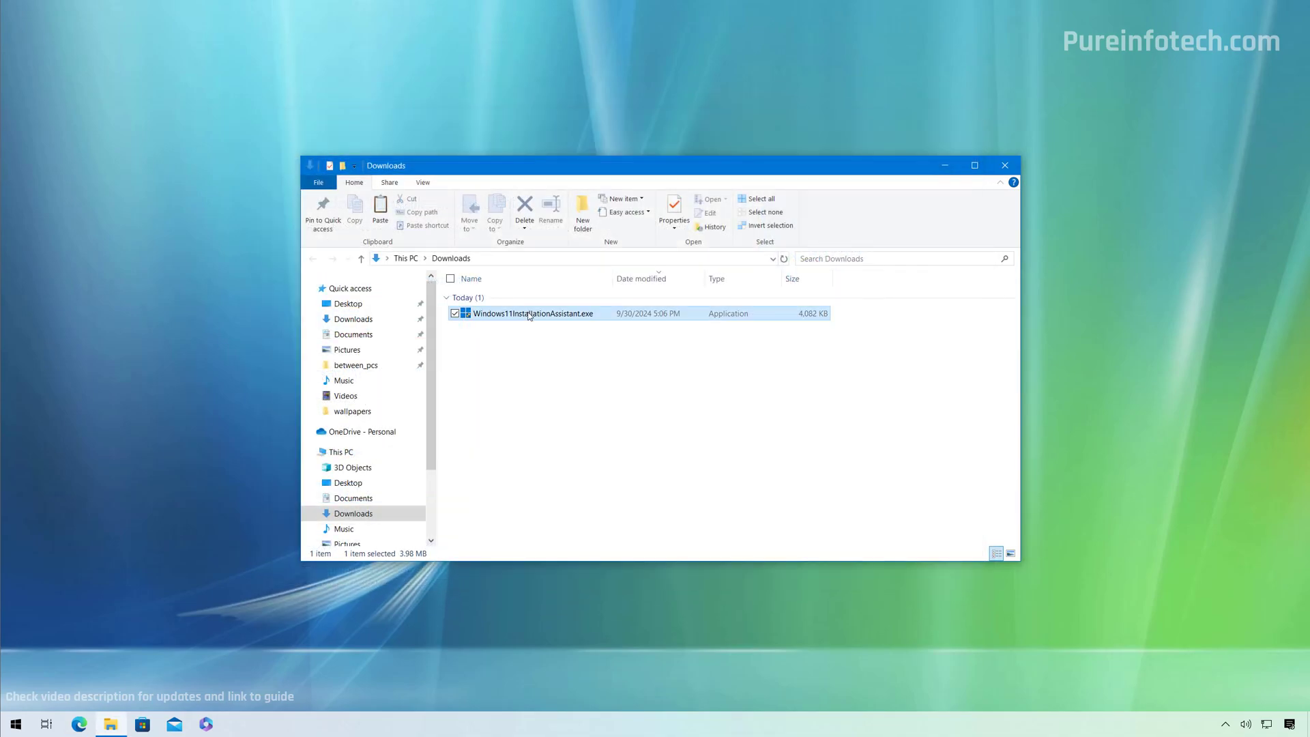
click(529, 315)
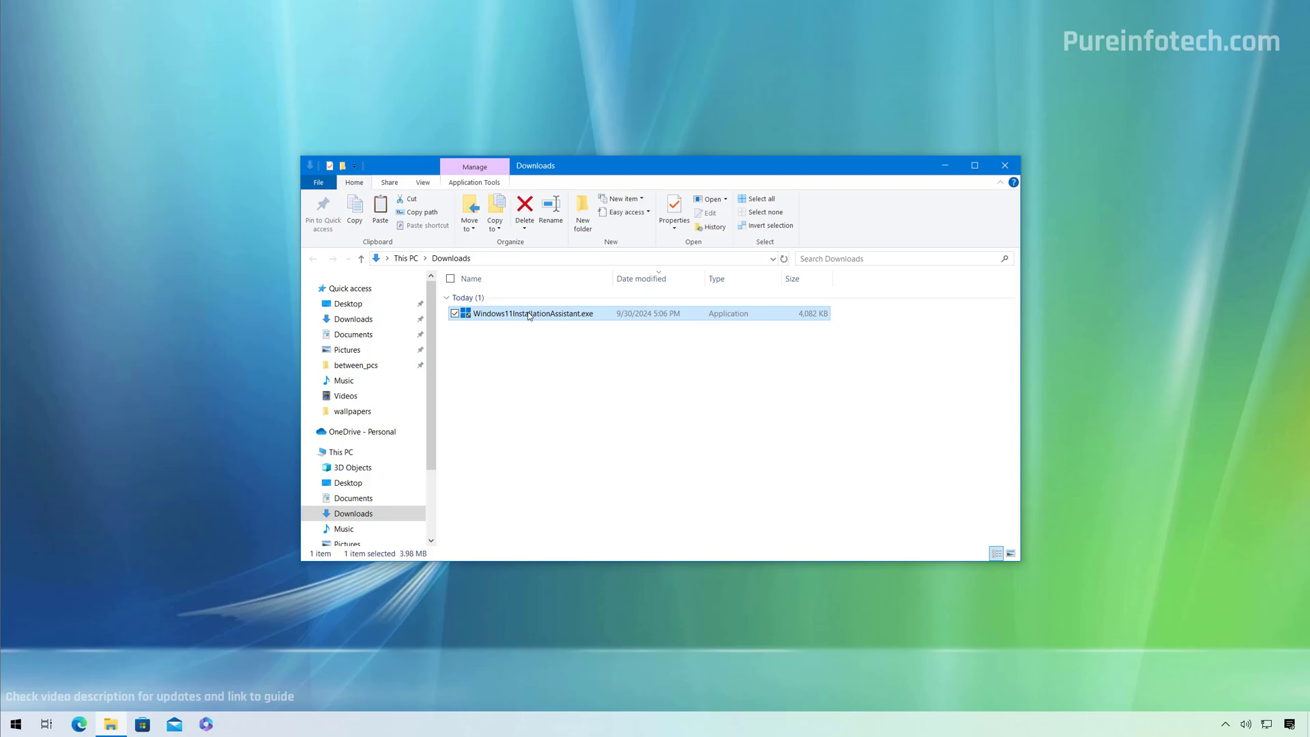
right_click(528, 314)
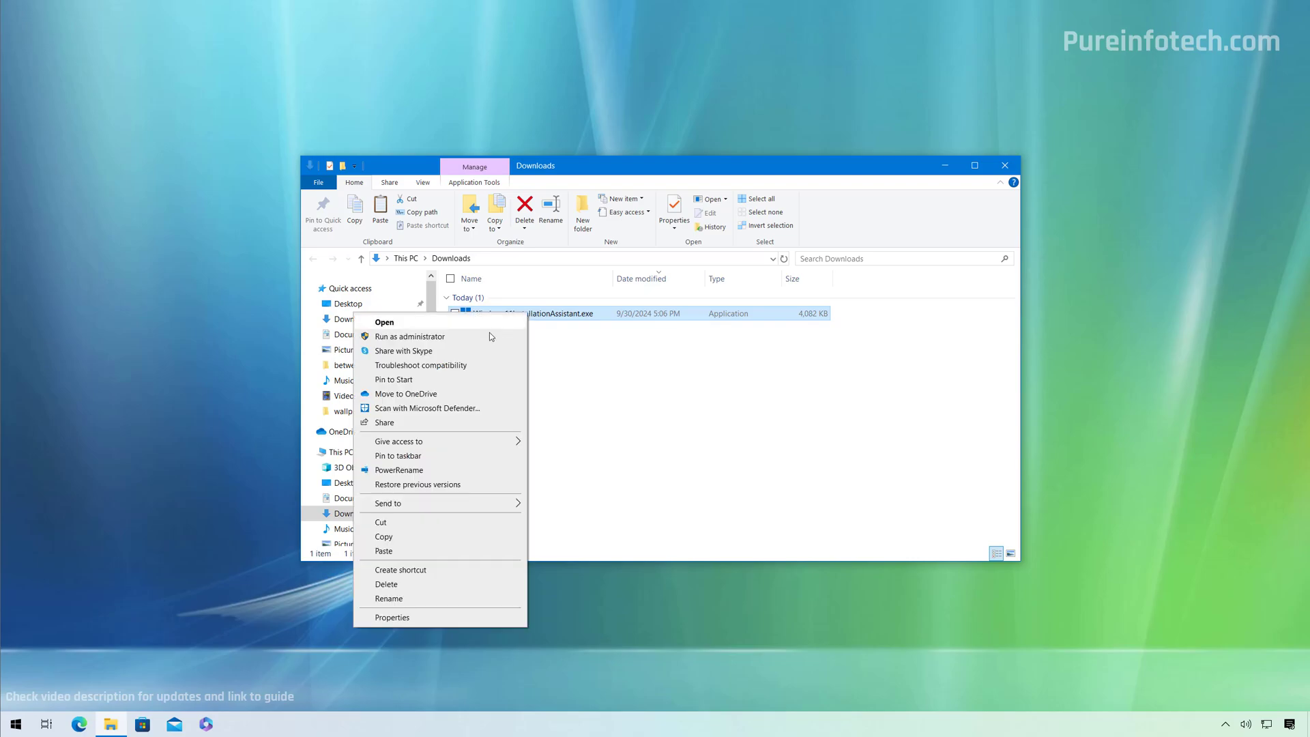
click(436, 336)
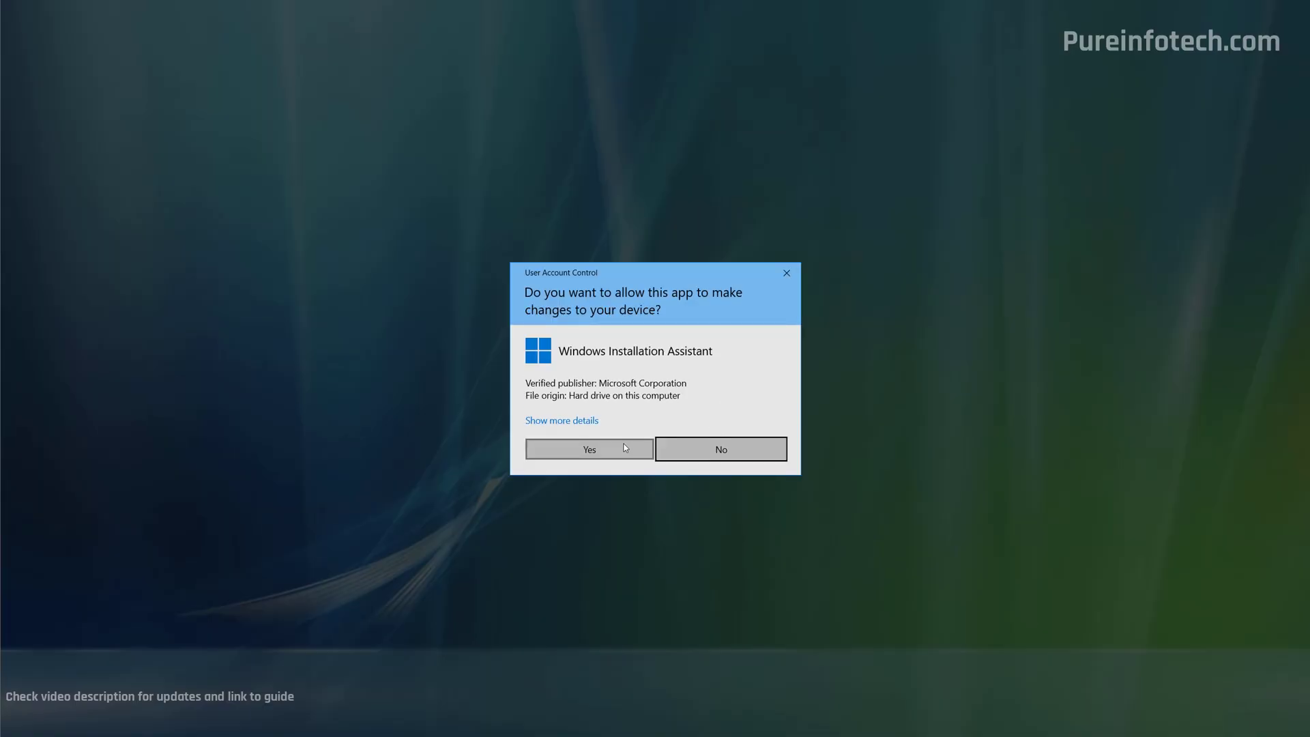
click(625, 447)
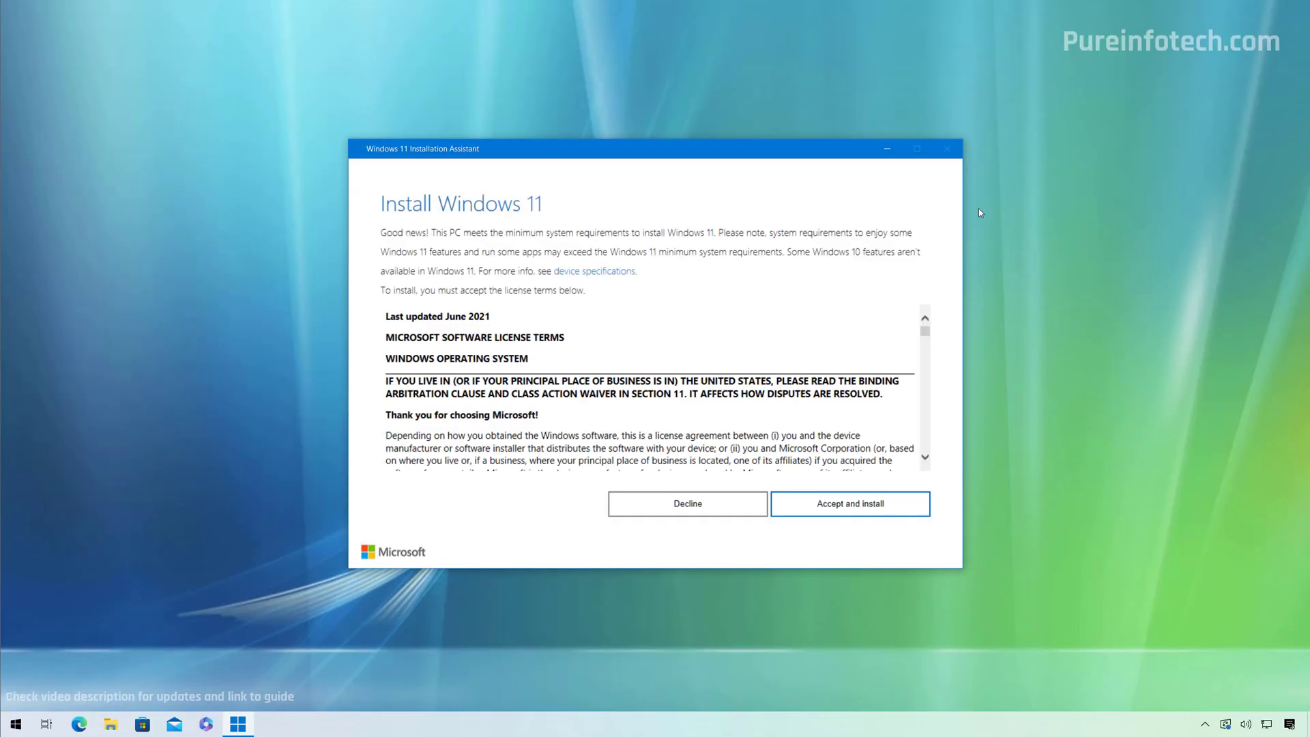
Accept and install in the Installation Assistant, waiting for the restart countdown from 23:44.
click(839, 511)
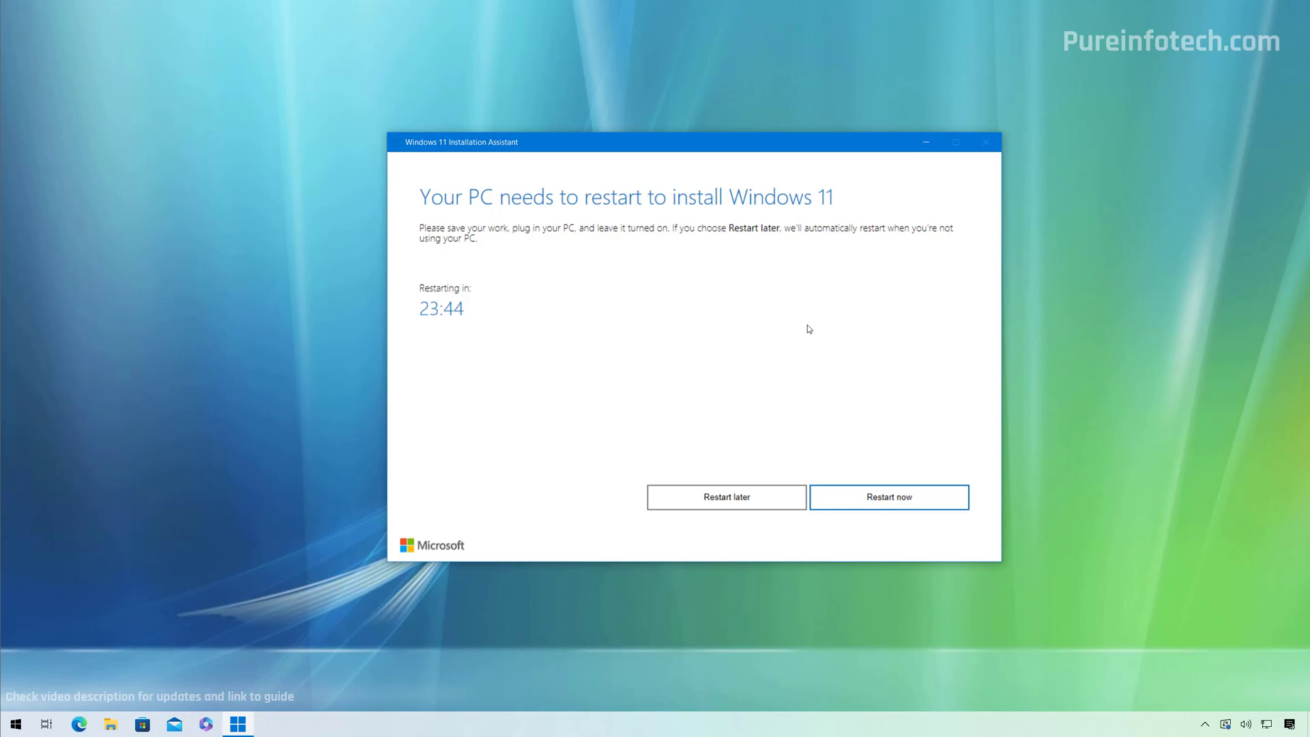
Restart the PC now so the Installation Assistant finishes the Windows 11 upgrade.
click(882, 503)
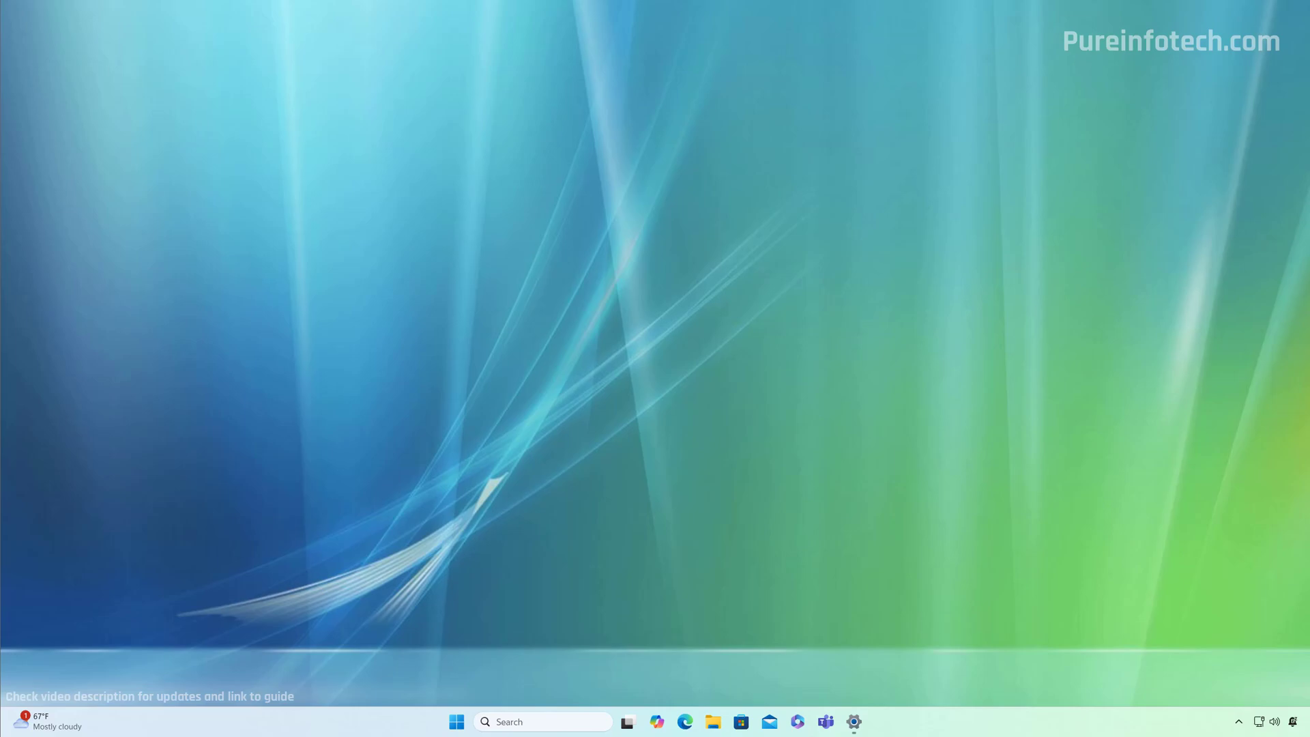
key(super)
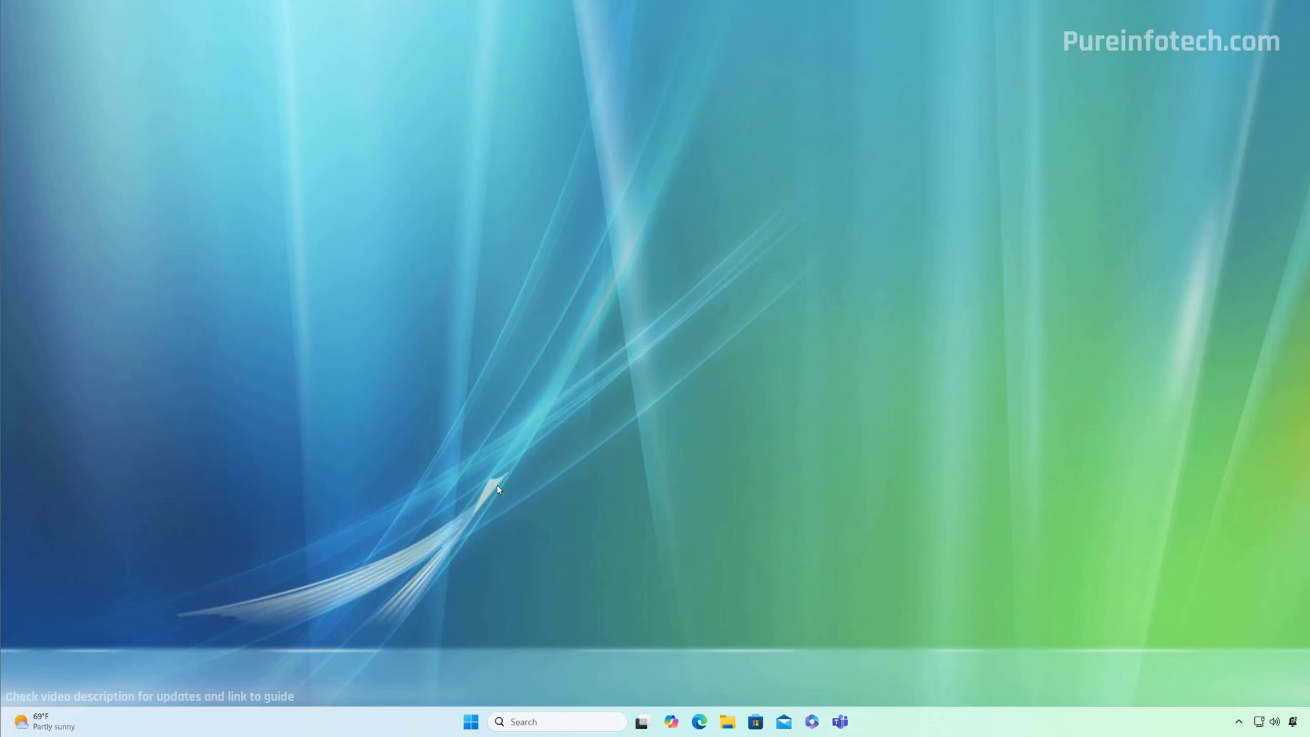
key(super)
text(devi)
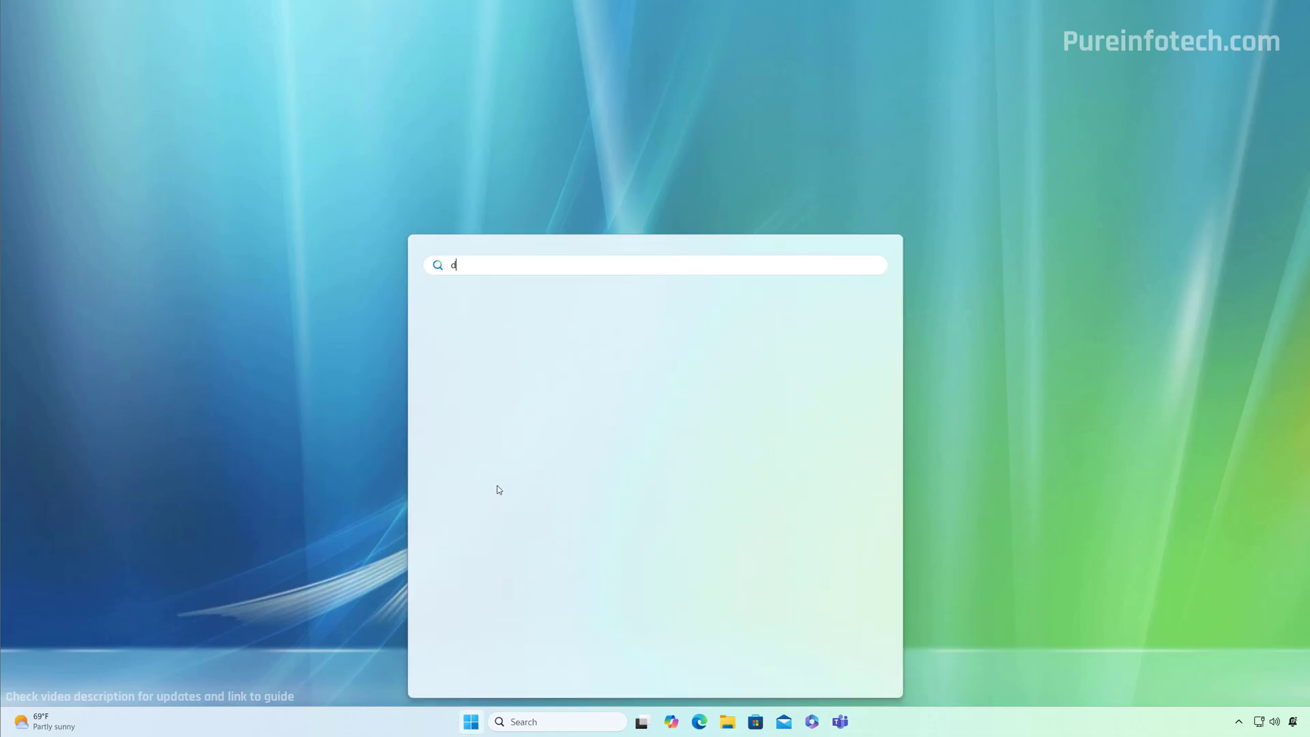
click(462, 368)
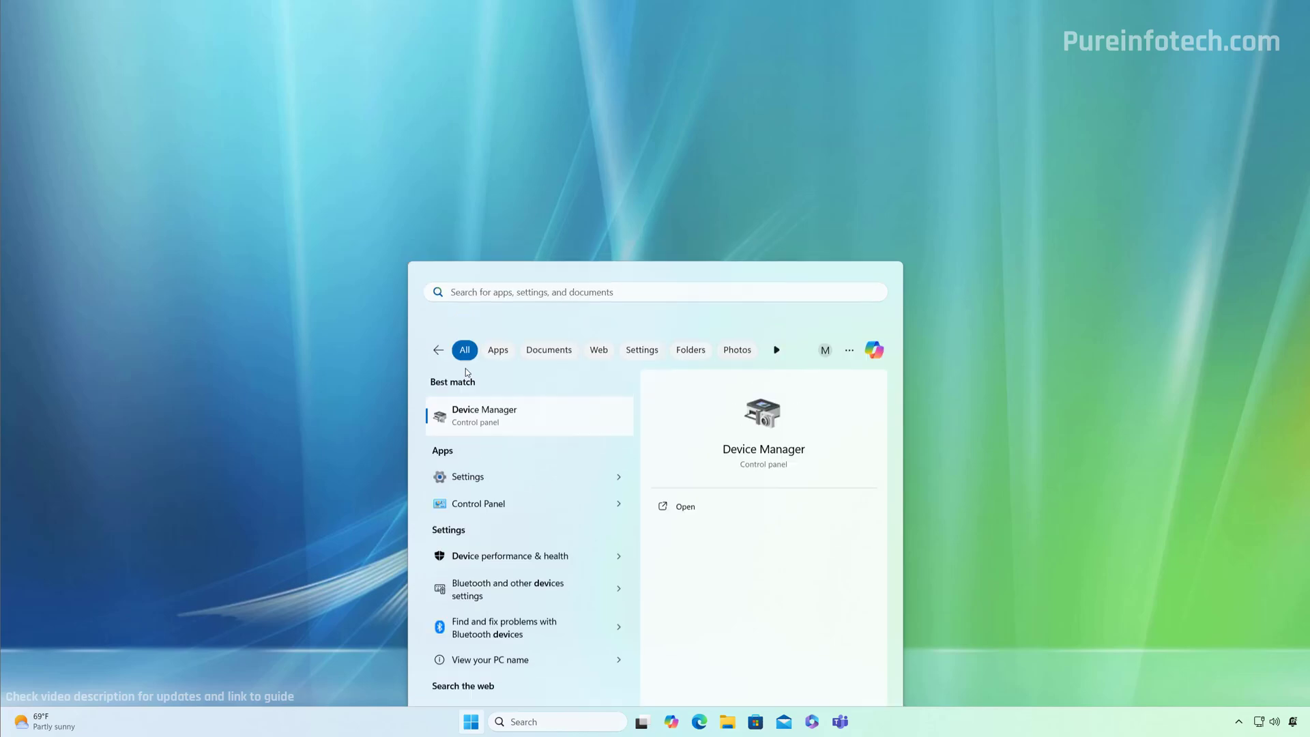
drag(281, 39, 483, 195)
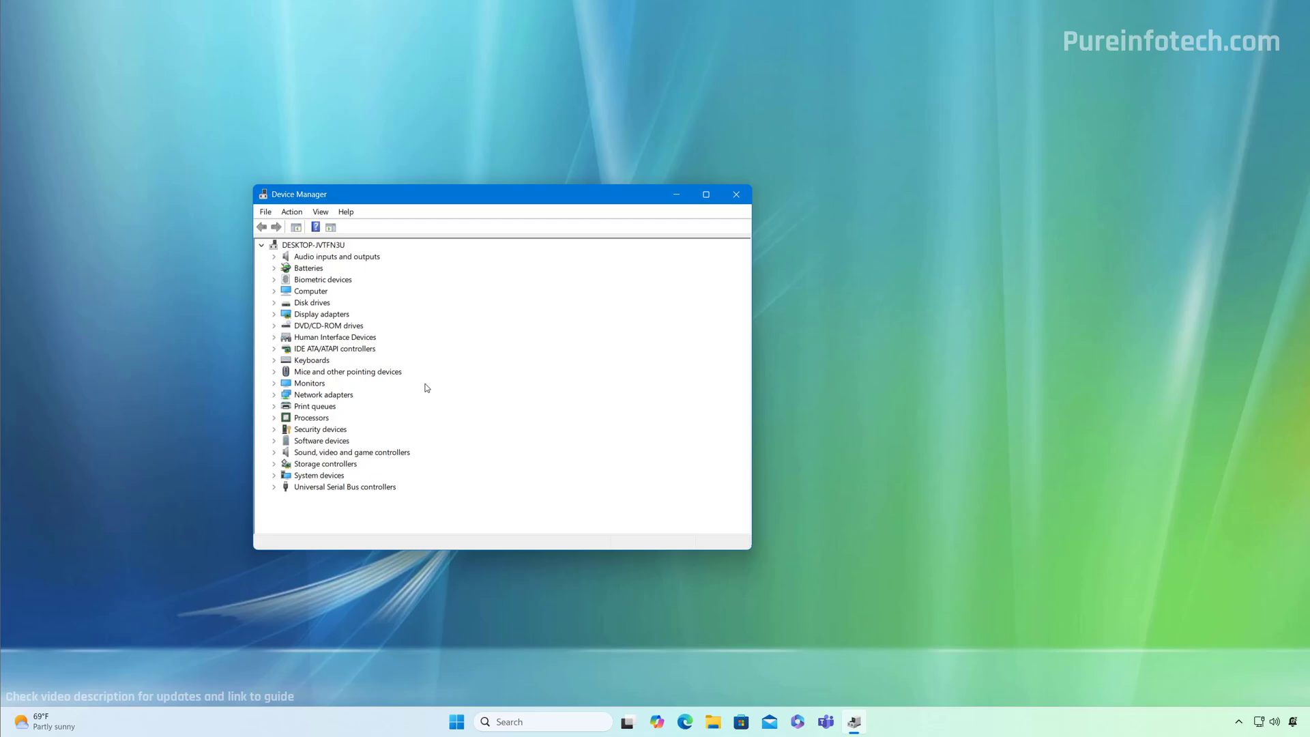
key(alt+F4)
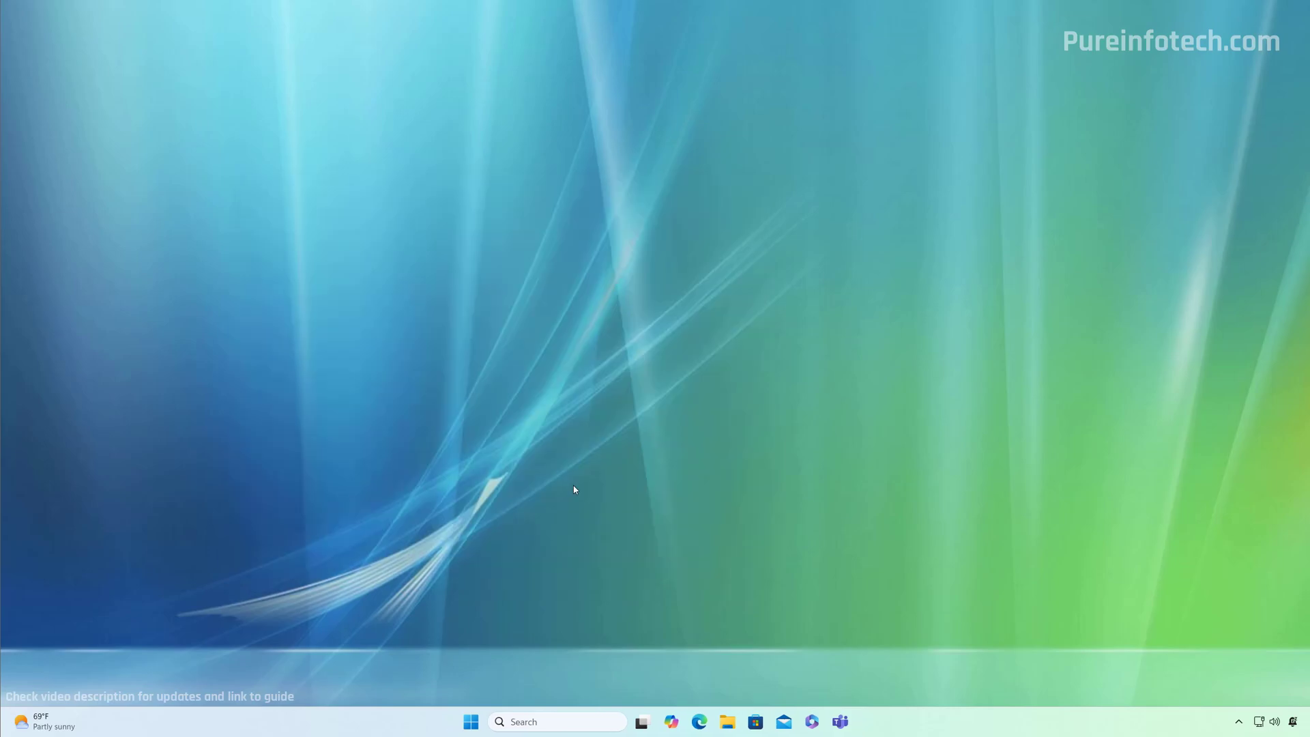
Switch on 'Get the latest updates as soon as they're available' in Windows Update and check for updates.
key(super)
text(settings)
key(Return)
click(369, 449)
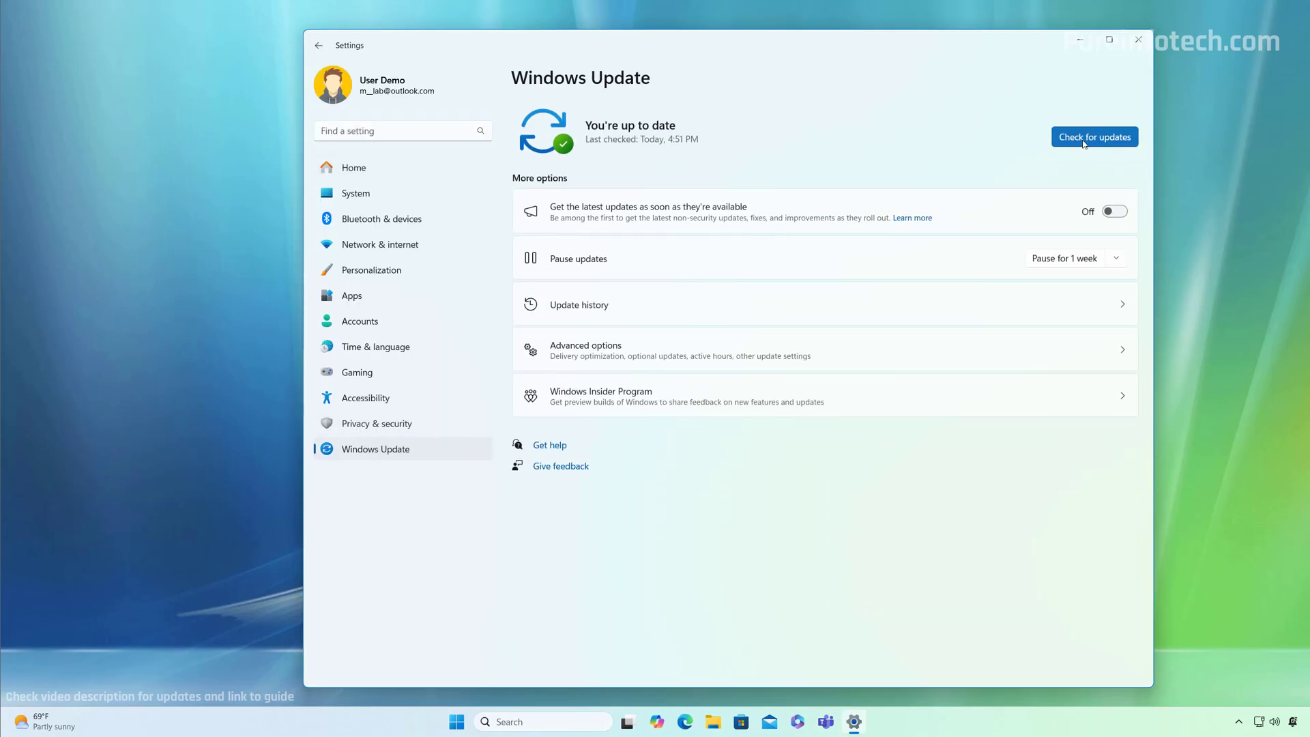
click(1125, 216)
click(1094, 136)
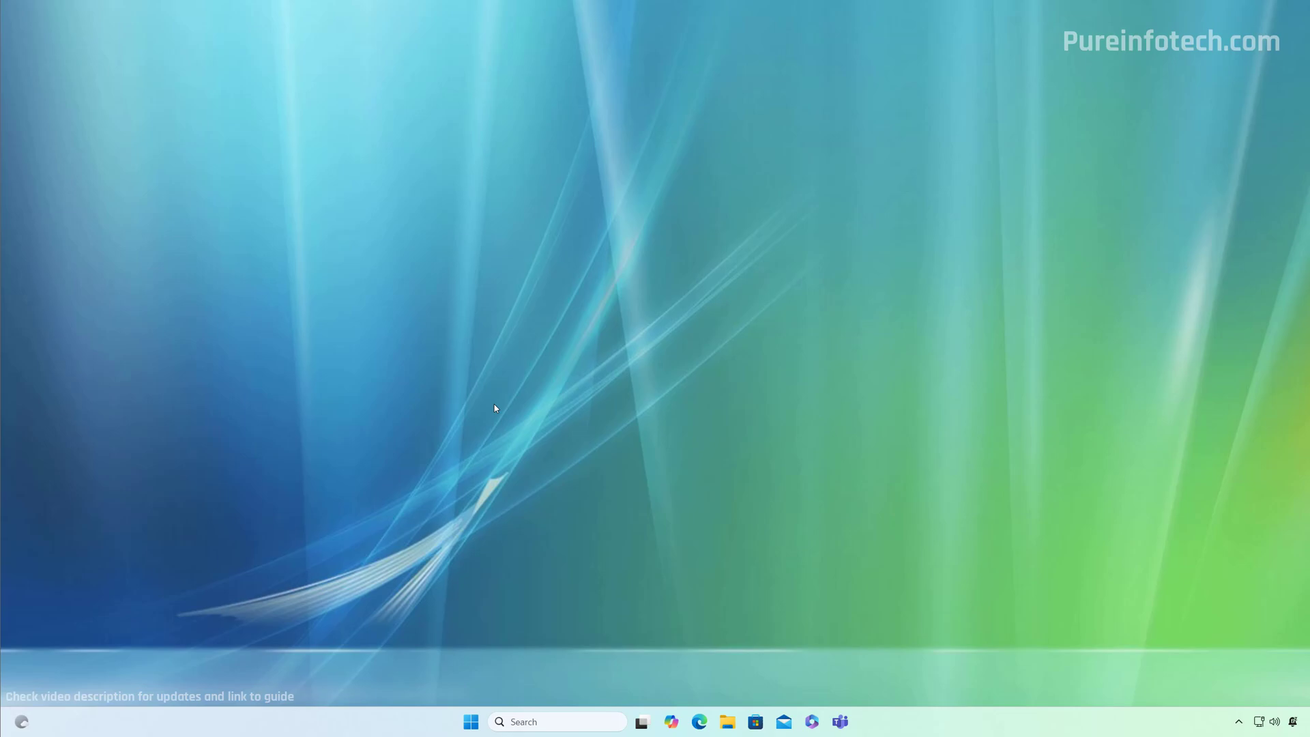
Review Personalization > Colors: Light mode, transparency effects on, manual accent colour.
click(471, 721)
click(494, 404)
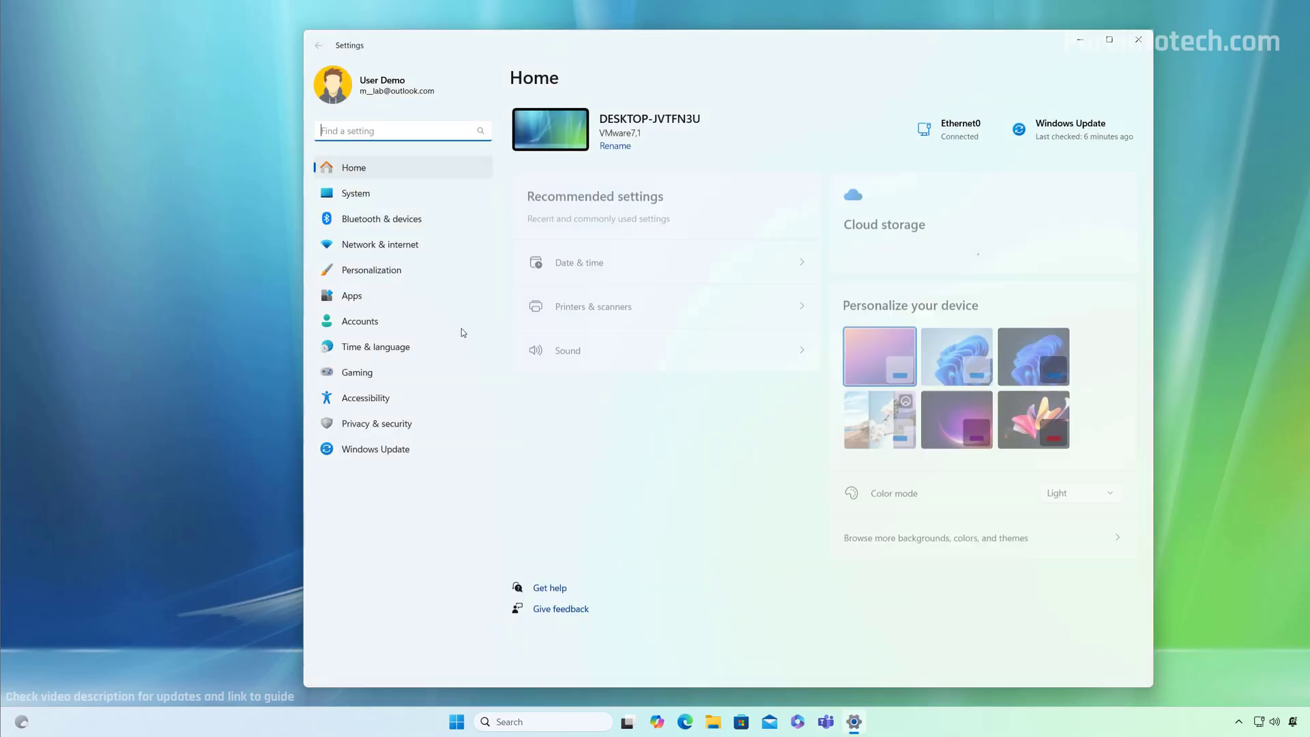
click(402, 271)
click(680, 332)
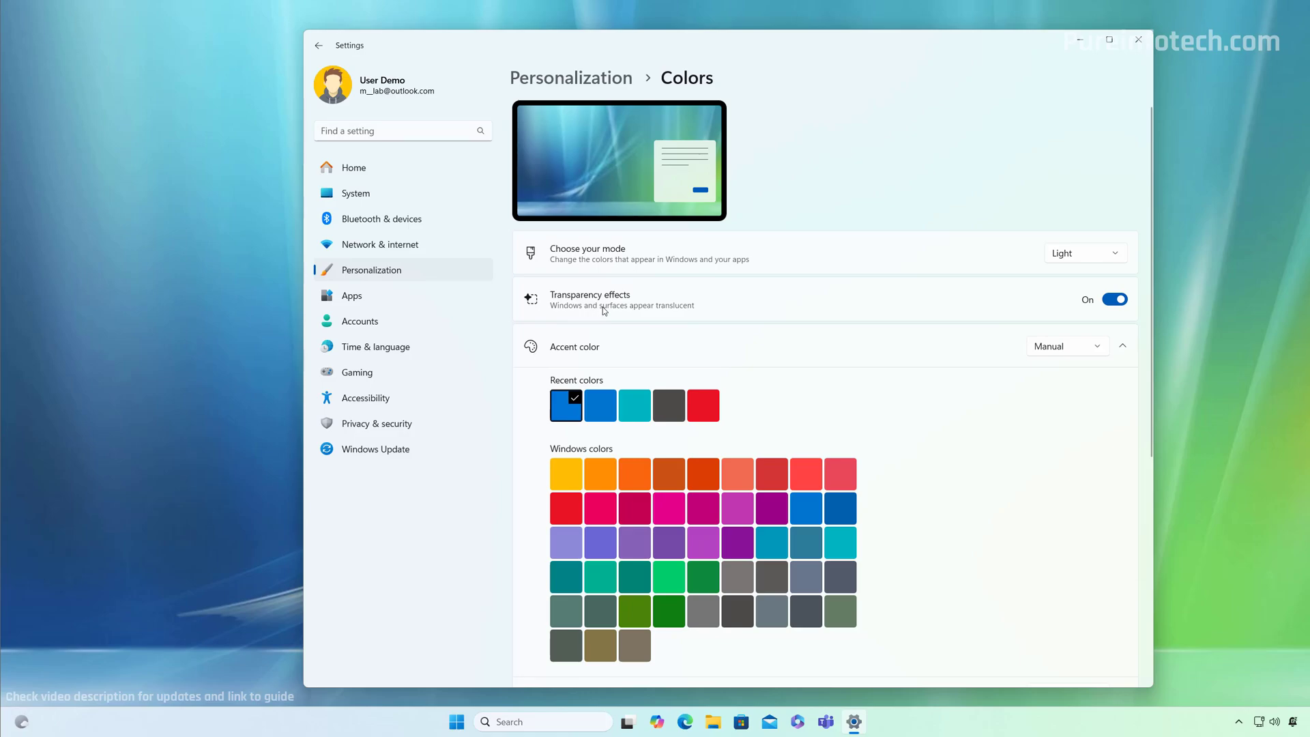
scroll(737, 351, down, 5)
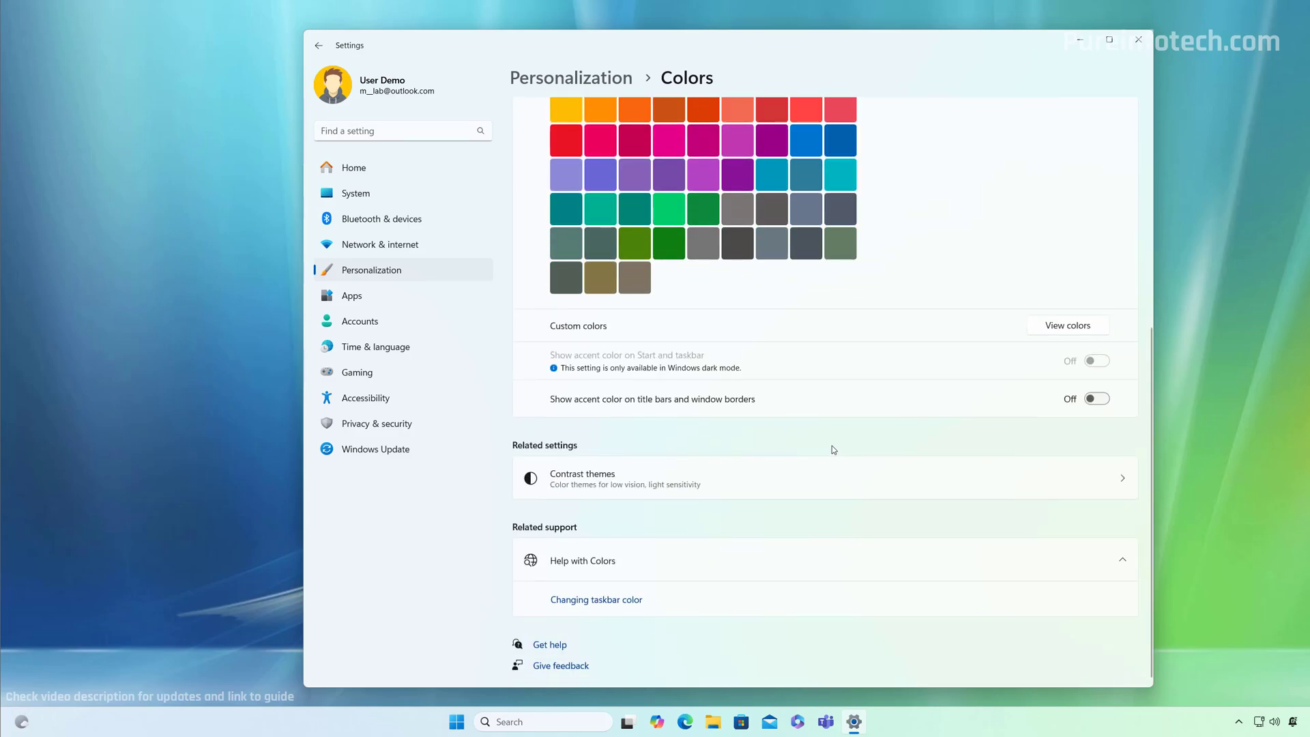
scroll(943, 423, up, 5)
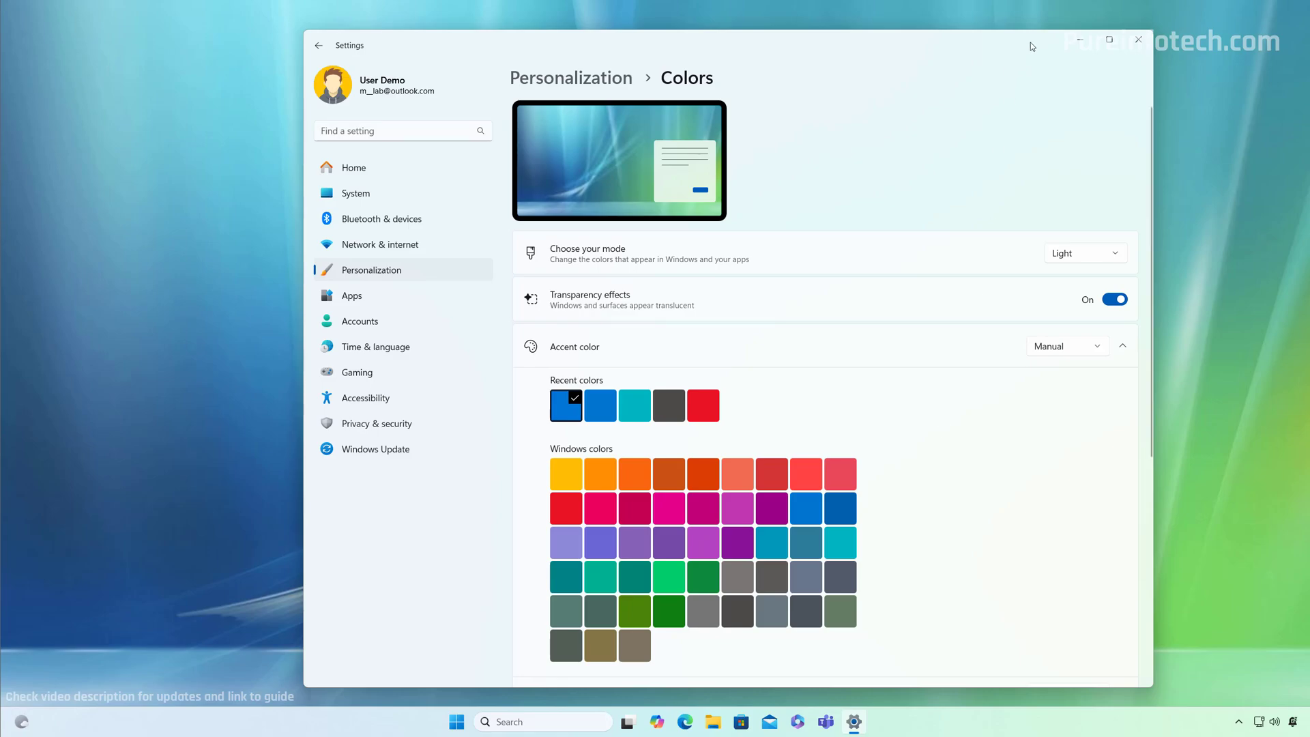
Minimize Settings, reopen Device Manager from search results and centre its window.
click(1075, 45)
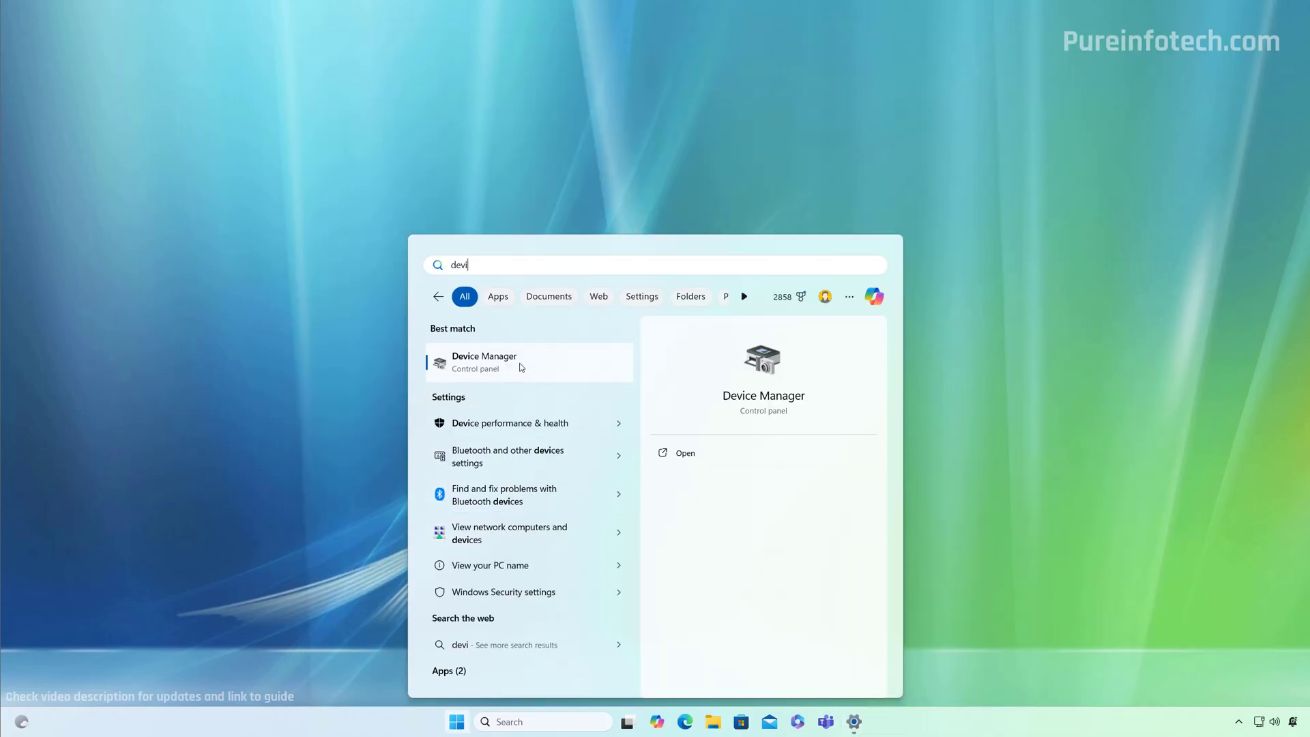
click(518, 361)
drag(75, 36, 449, 187)
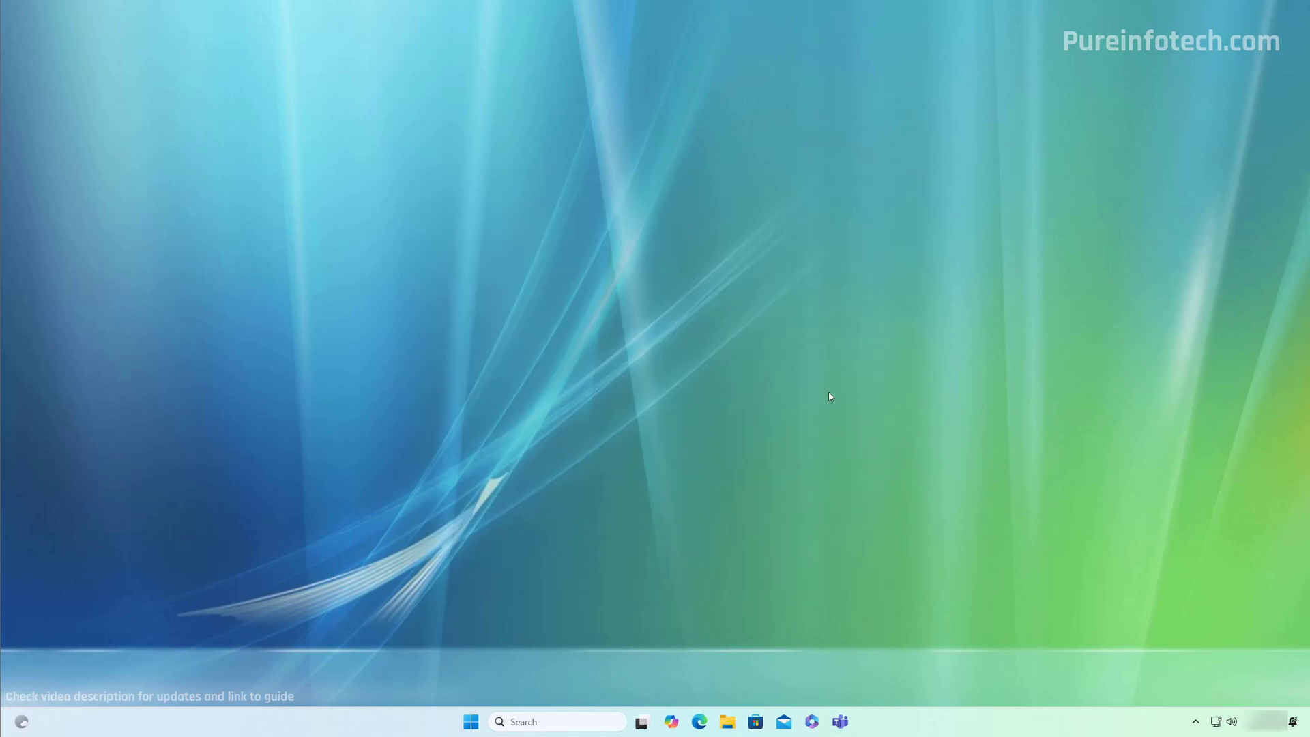
click(472, 724)
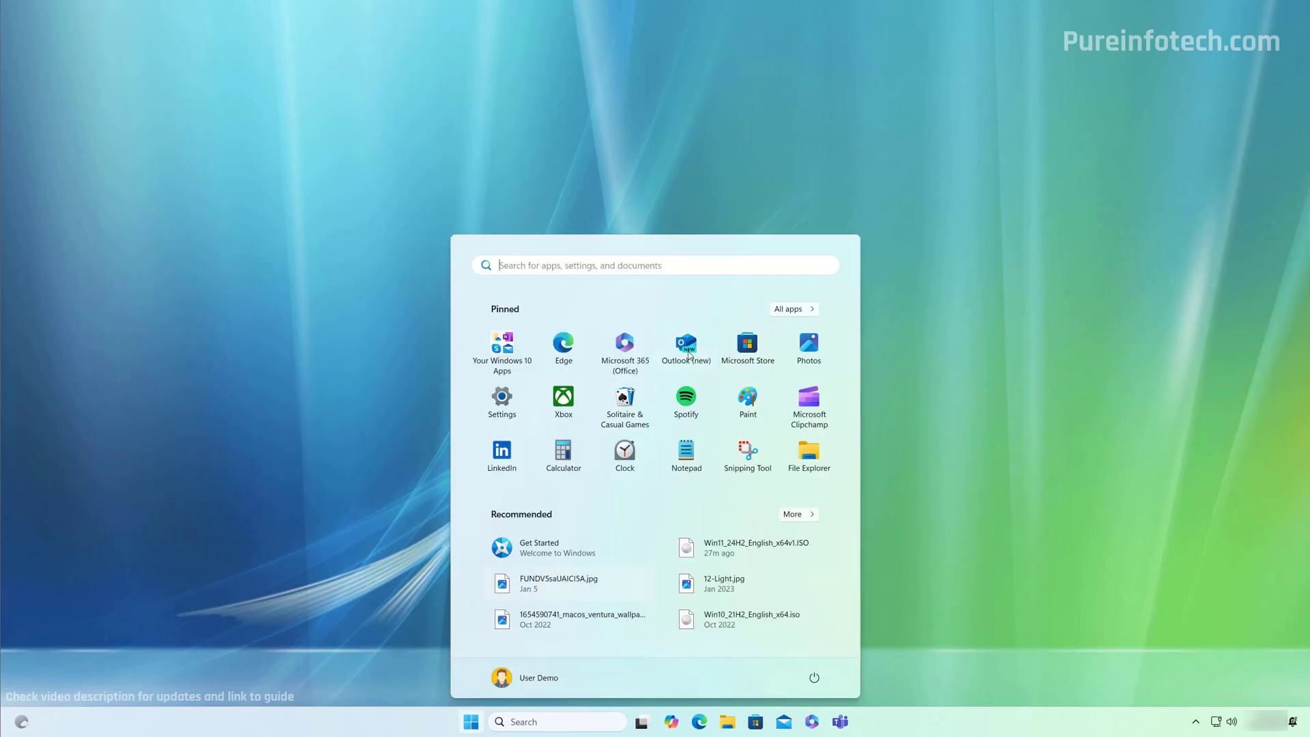
click(669, 266)
text(d)
key(BackSpace)
text(set)
key(Return)
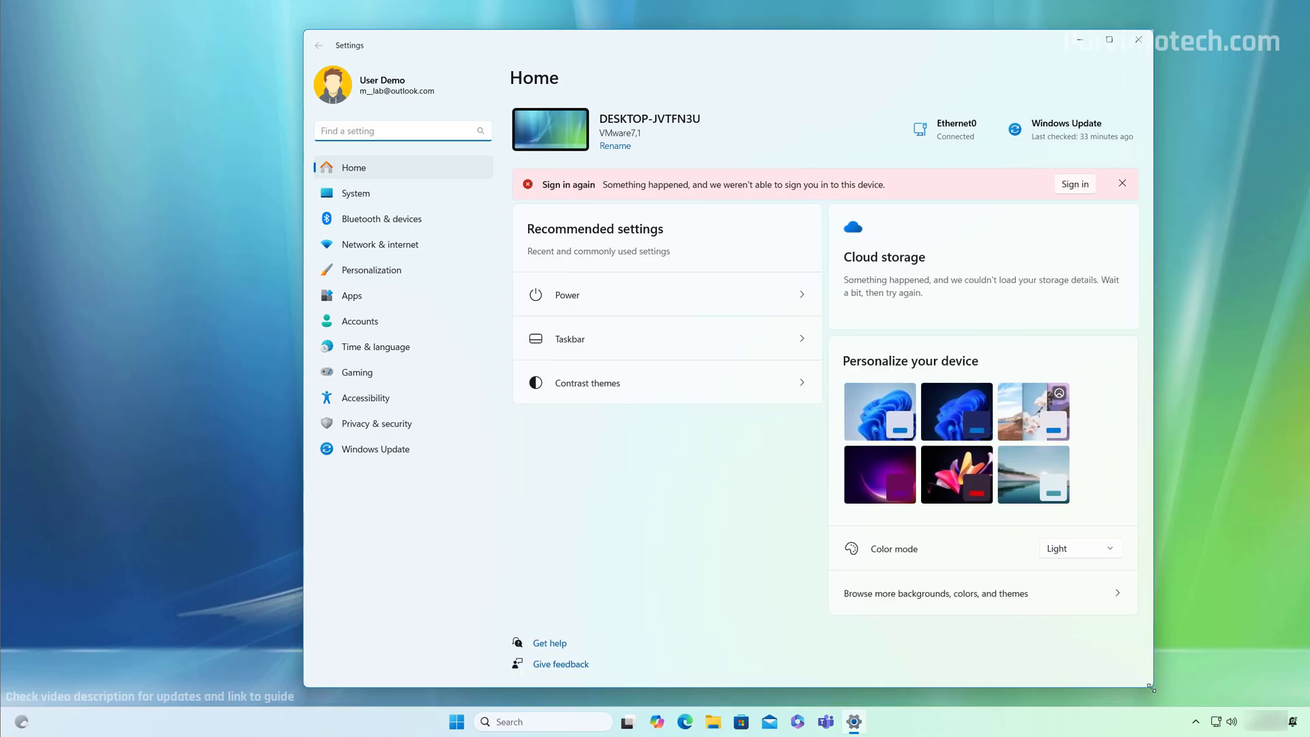
click(375, 199)
scroll(628, 388, down, 5)
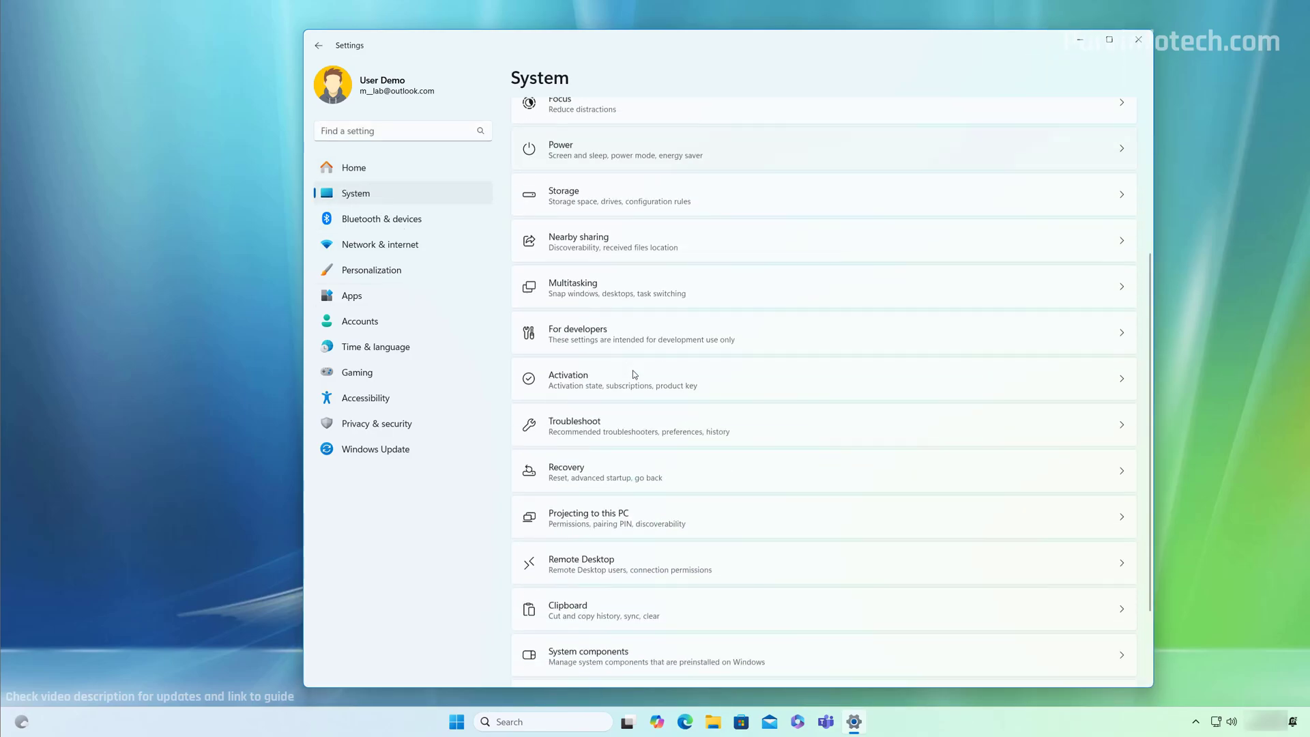
click(588, 636)
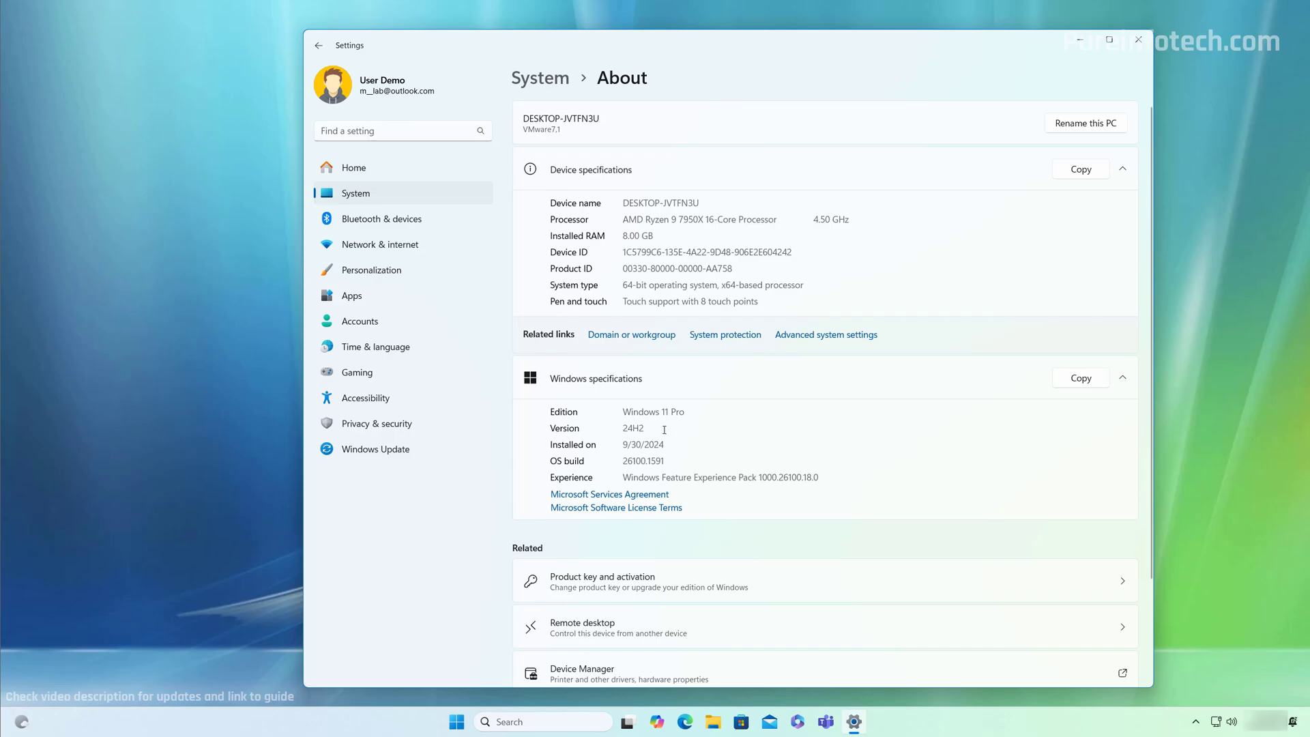
key(alt+F4)
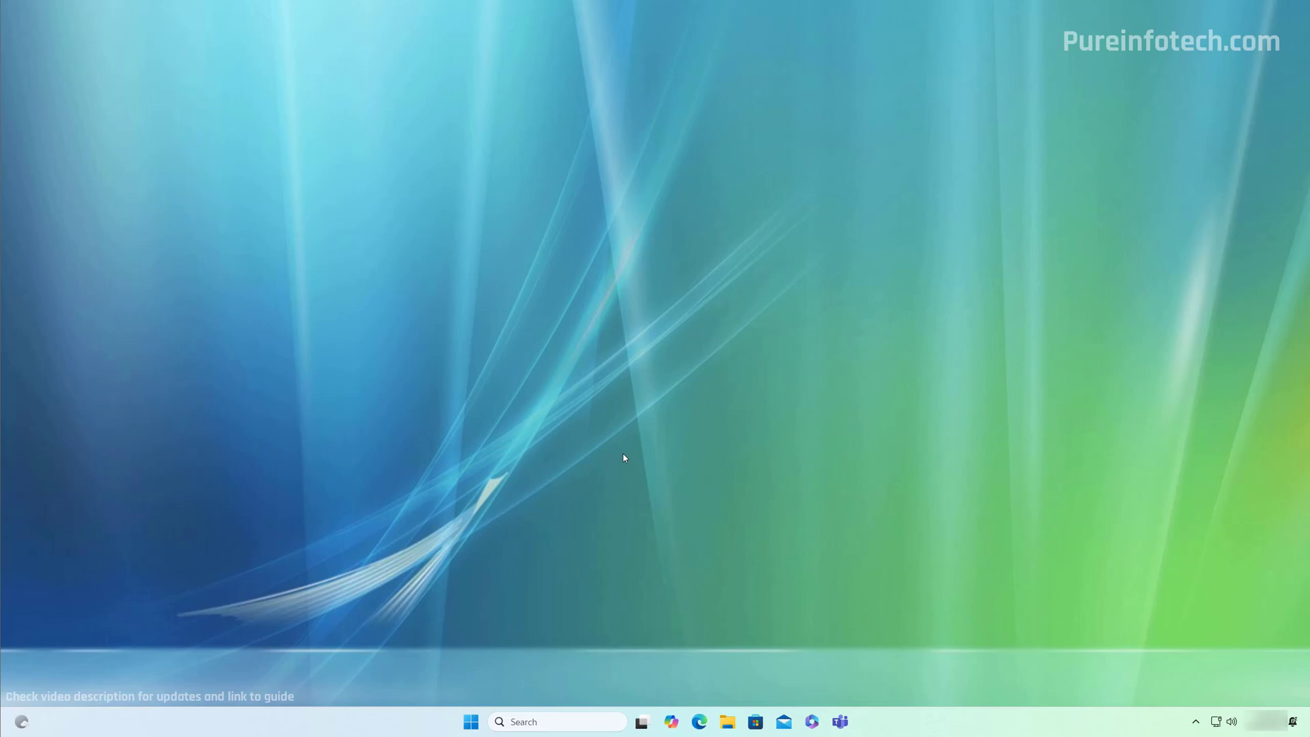
key(super)
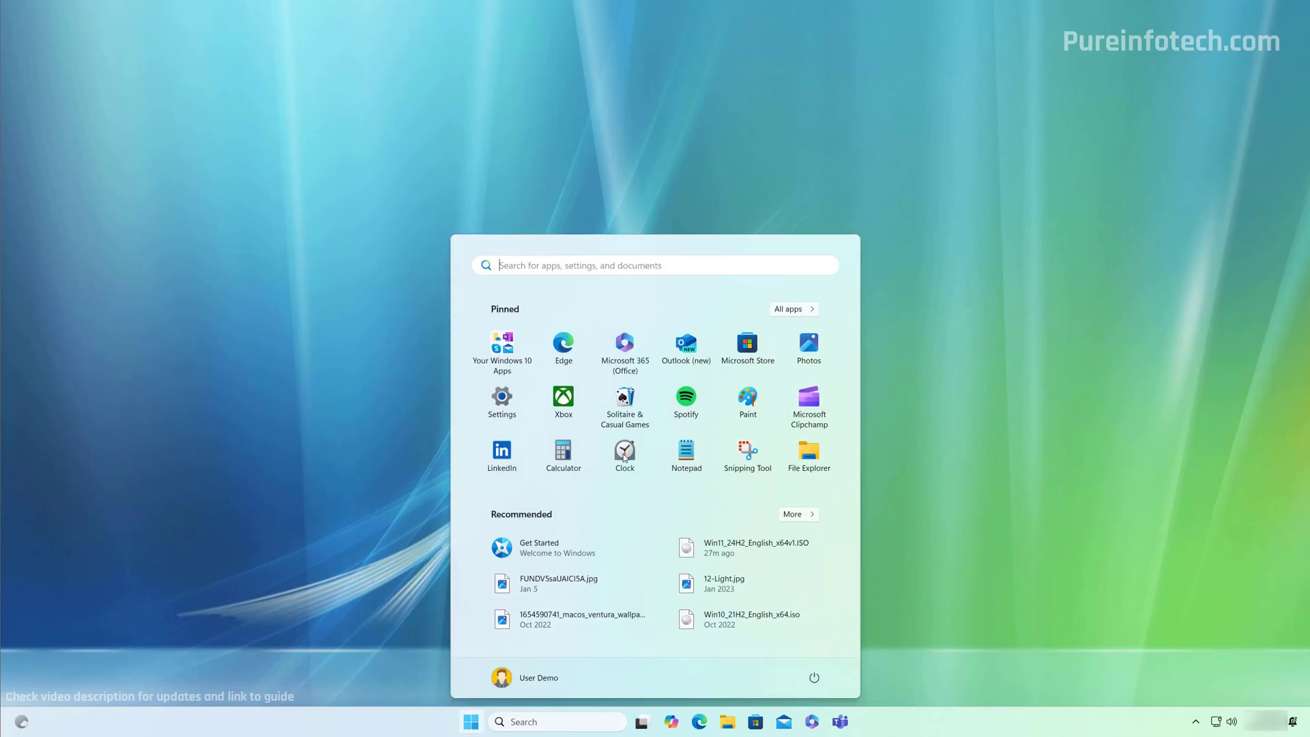
text(run)
click(503, 369)
drag(93, 586, 625, 482)
text(winver)
click(623, 586)
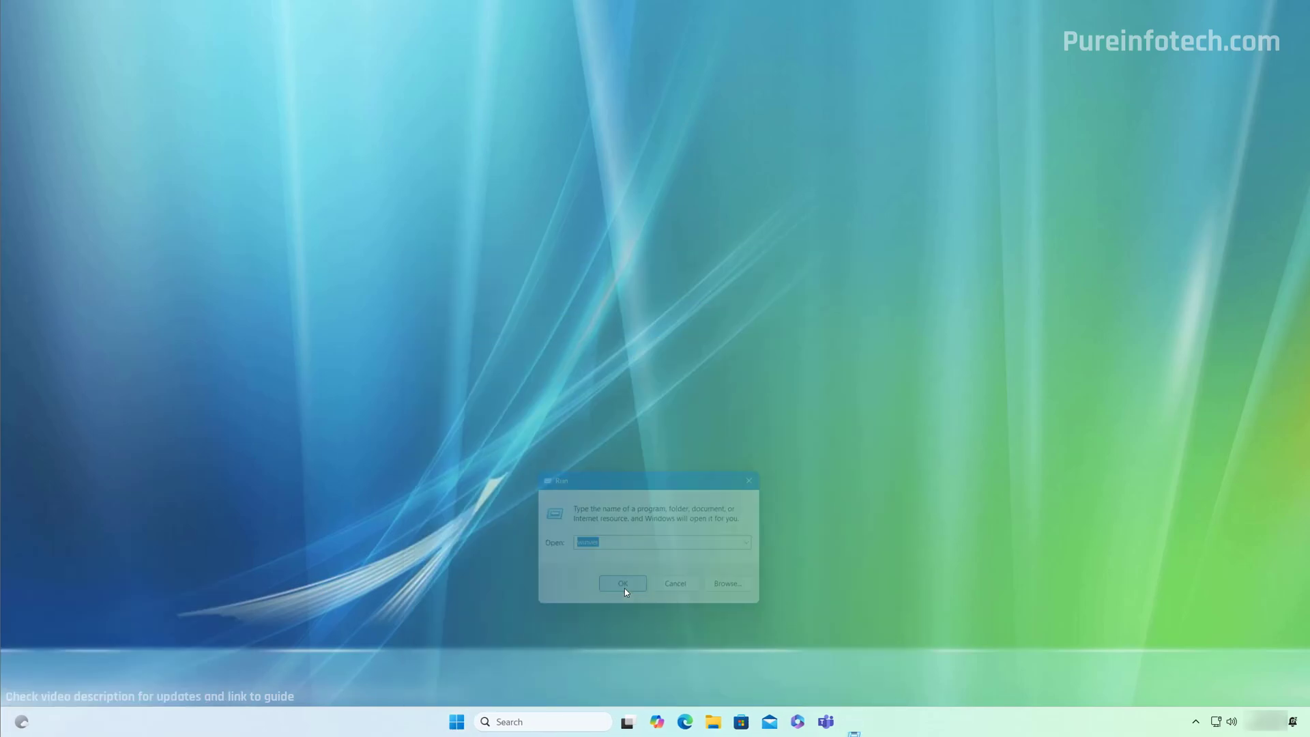